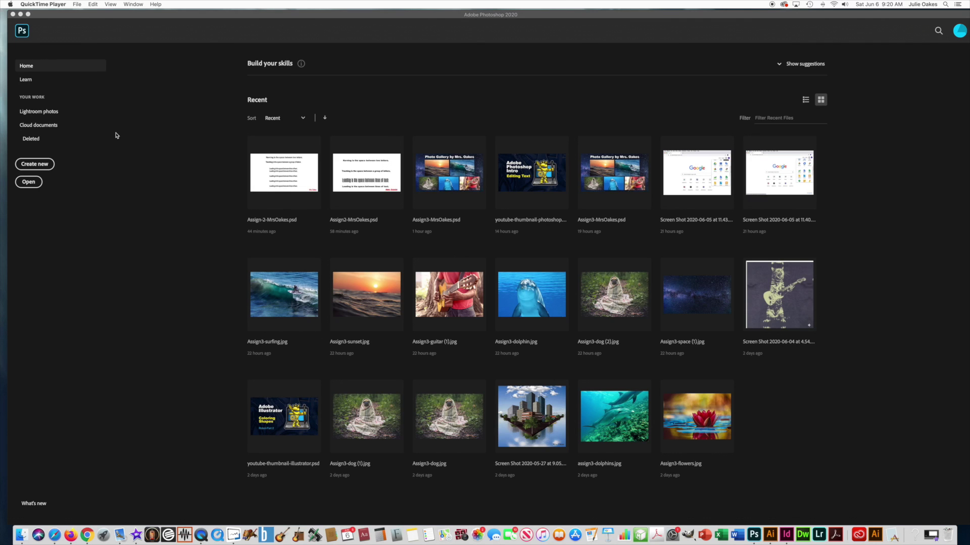
# Step: Create a new document from the Web Most Common preset (1366 x 768 px at 72 ppi) and fit the artboard to the window
pyautogui.click(45, 165)
pyautogui.click(45, 165)
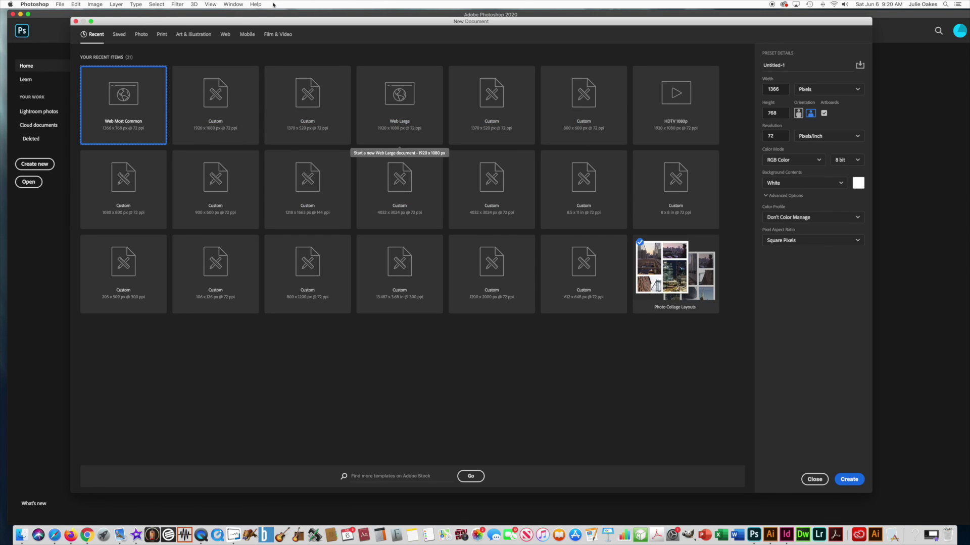
pyautogui.click(227, 35)
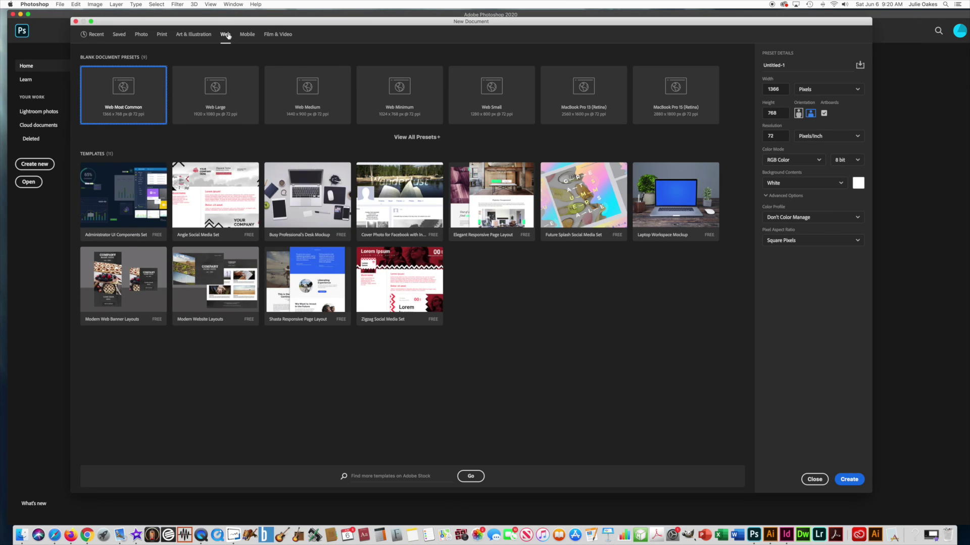
pyautogui.doubleClick(126, 91)
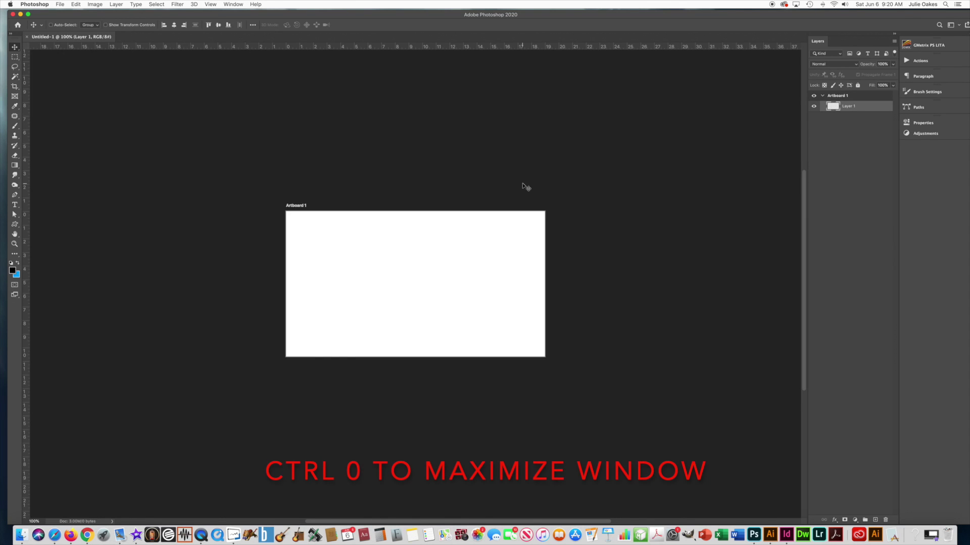
pyautogui.press('super+0')
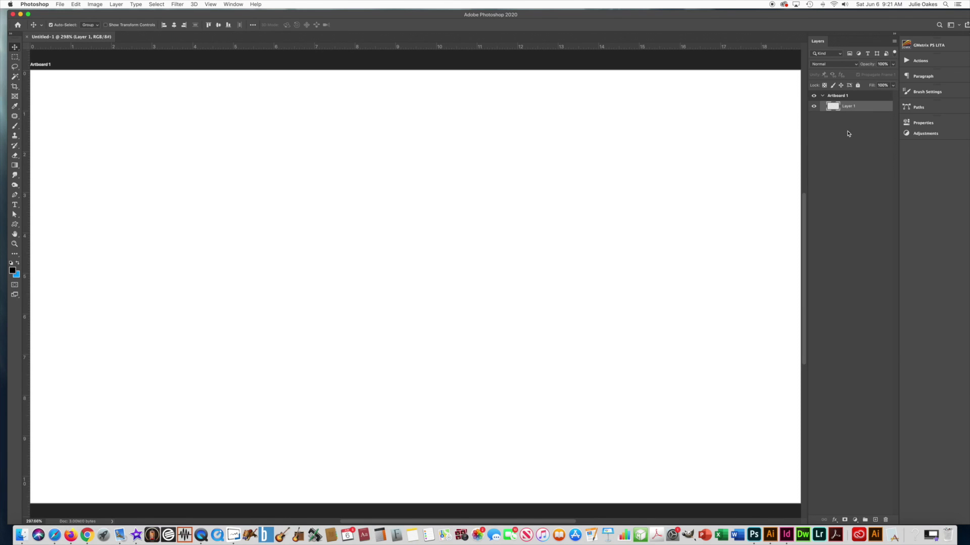
# Step: Show the Character settings and add a 12 pt text line near the artboard's upper-left corner reading "Kerning is the space between two letters."
pyautogui.click(230, 4)
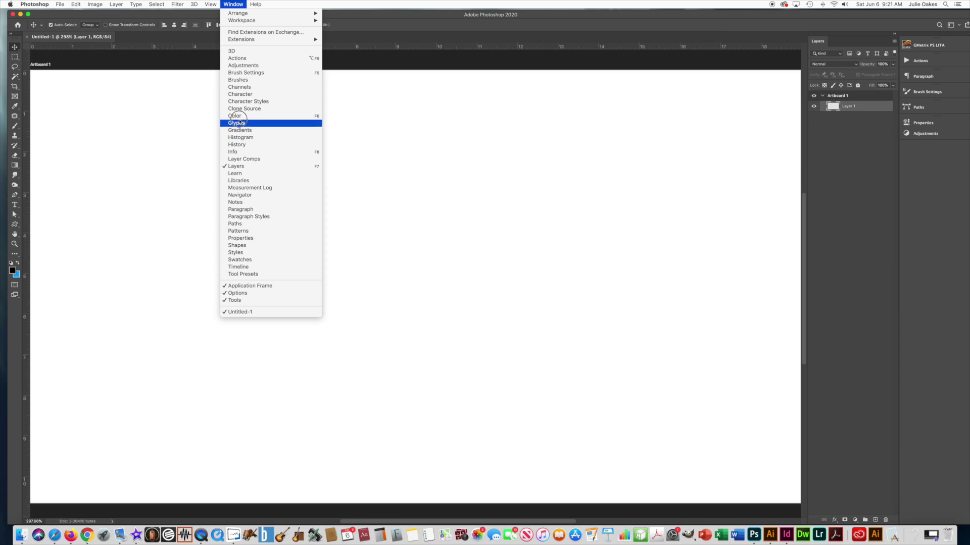
pyautogui.click(237, 95)
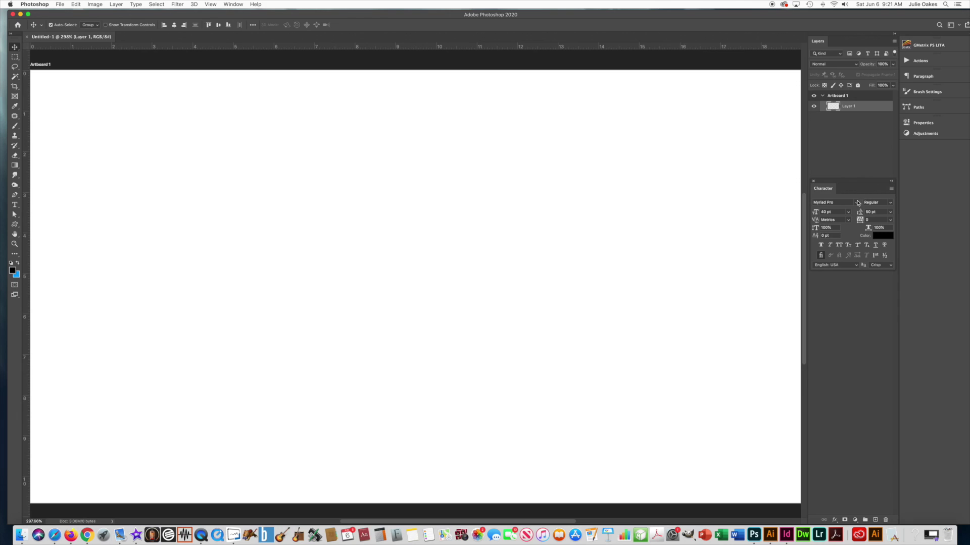
pyautogui.click(14, 204)
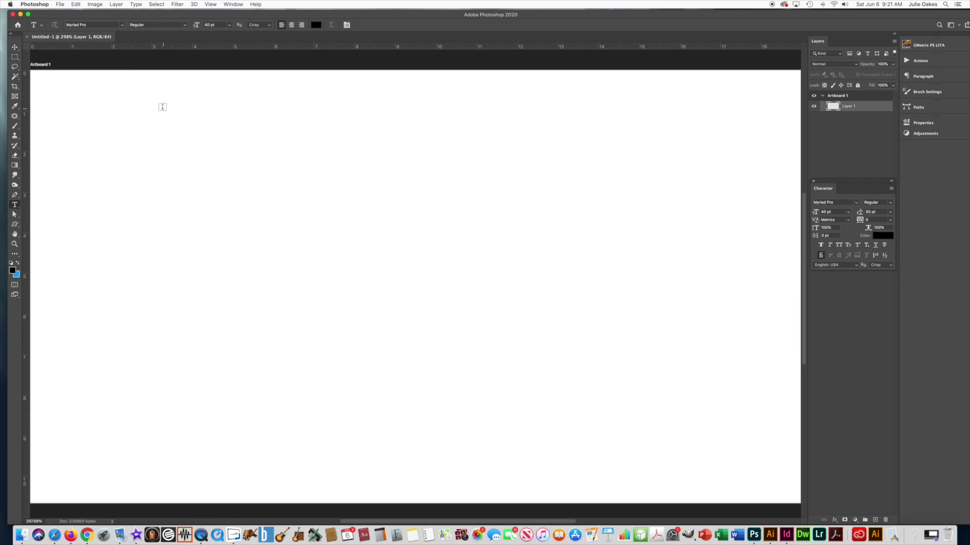
pyautogui.click(99, 116)
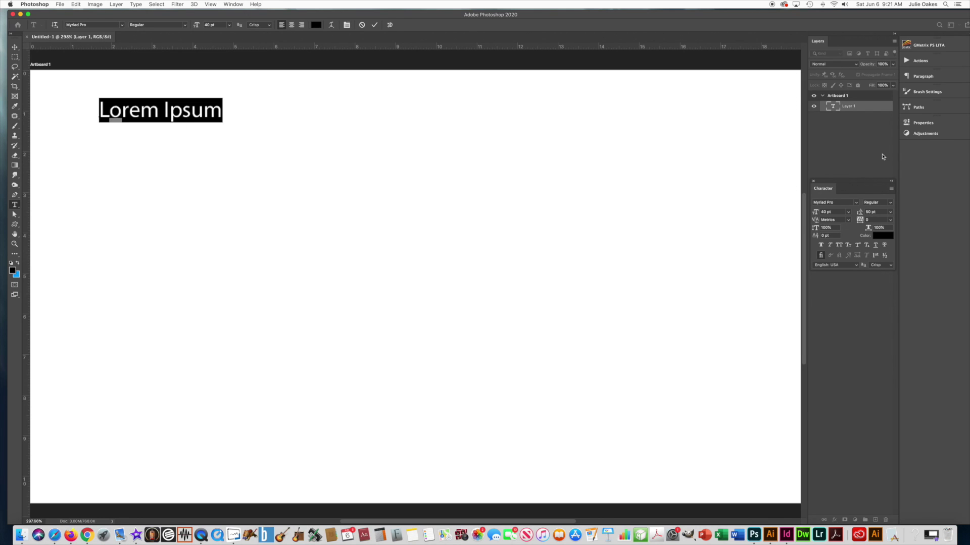
pyautogui.click(837, 212)
pyautogui.write('12')
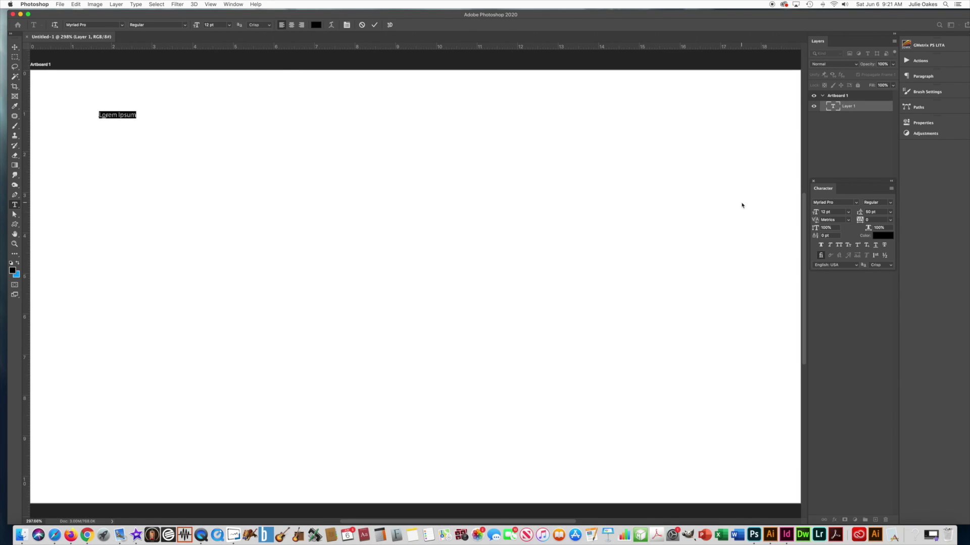
pyautogui.write('Kerning is the space between two letters.')
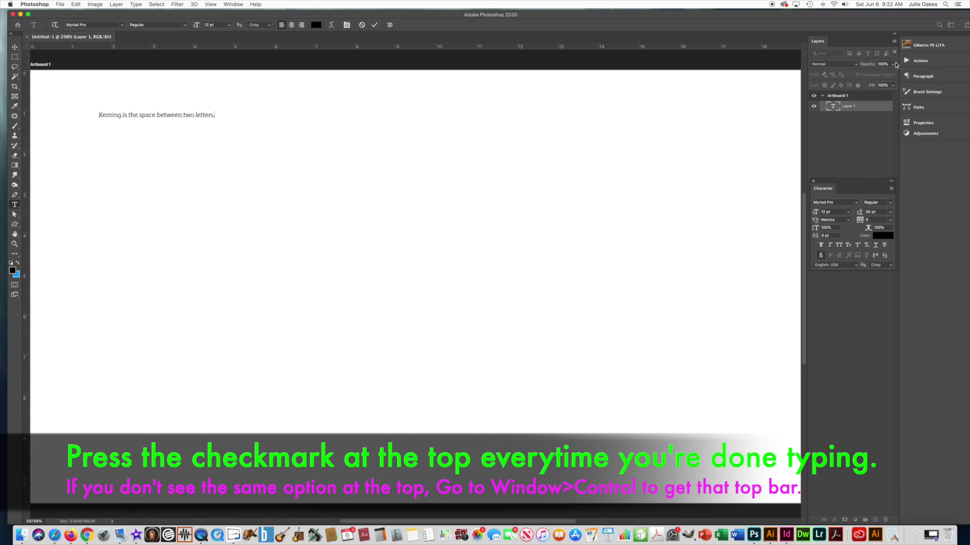
pyautogui.click(376, 26)
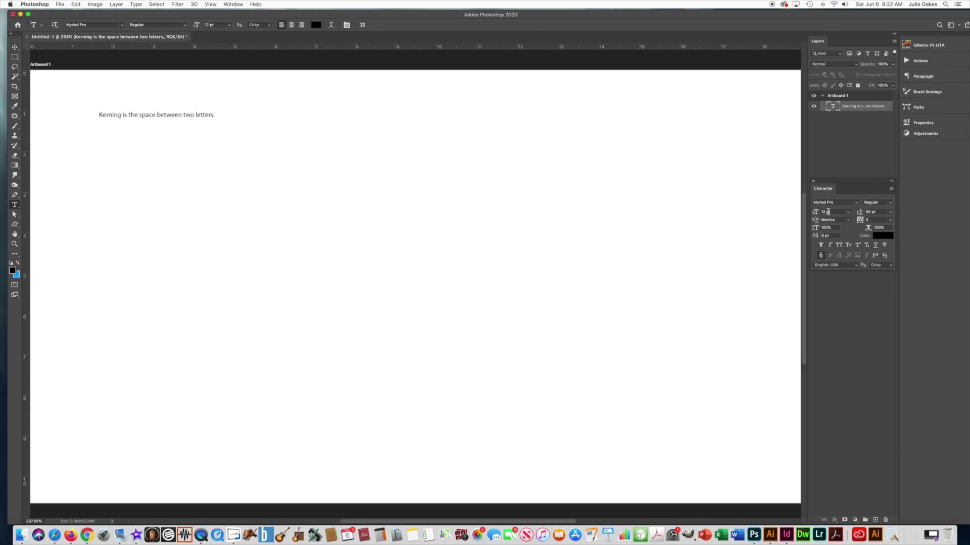
# Step: Set the kerning sentence's font size to 50 pt and move it slightly right and down toward the artboard's upper centre
pyautogui.click(828, 212)
pyautogui.write('50')
pyautogui.press('Return')
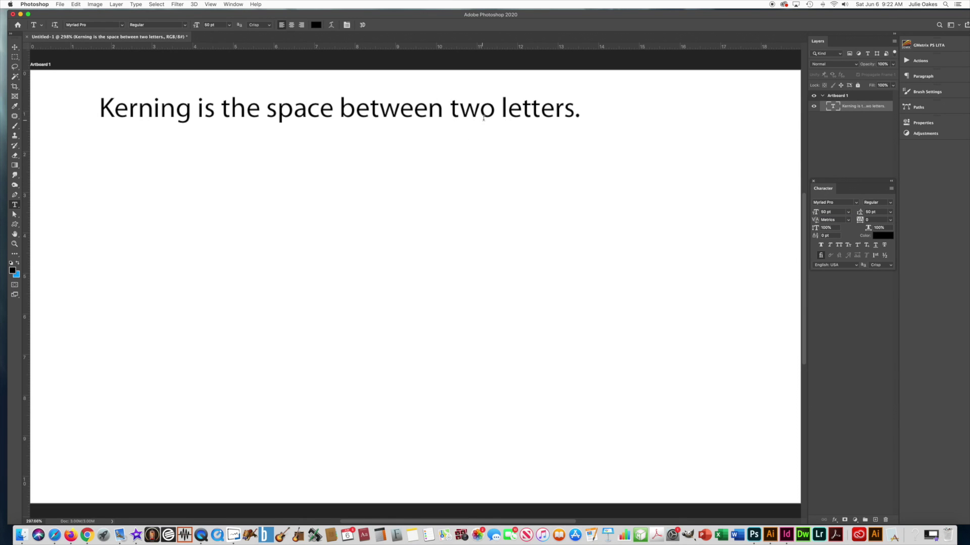
pyautogui.click(14, 47)
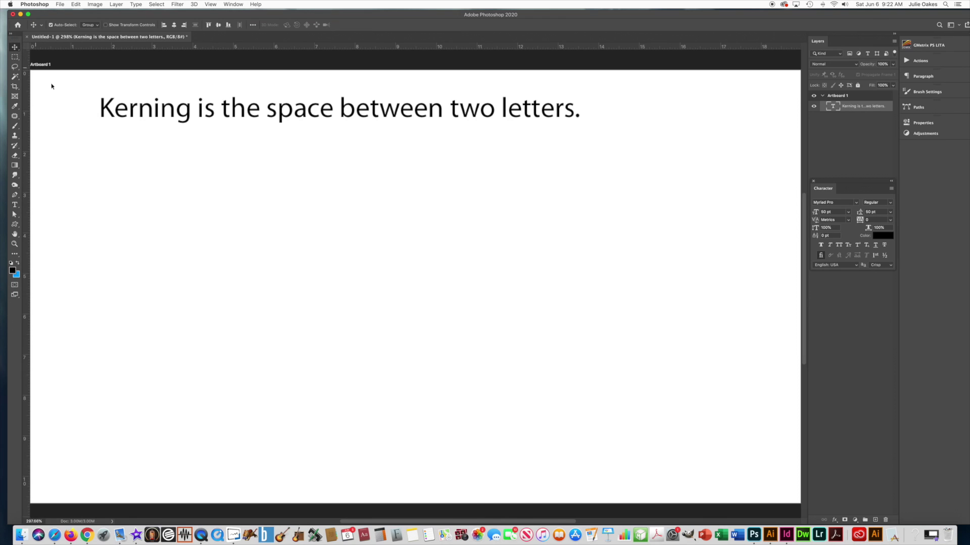
pyautogui.moveTo(182, 118); pyautogui.dragTo(238, 124)
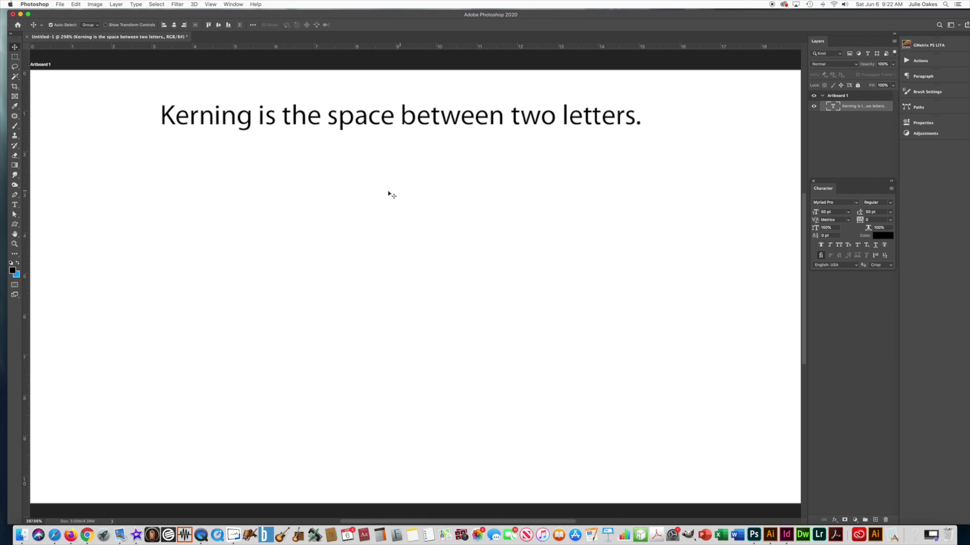
pyautogui.click(15, 204)
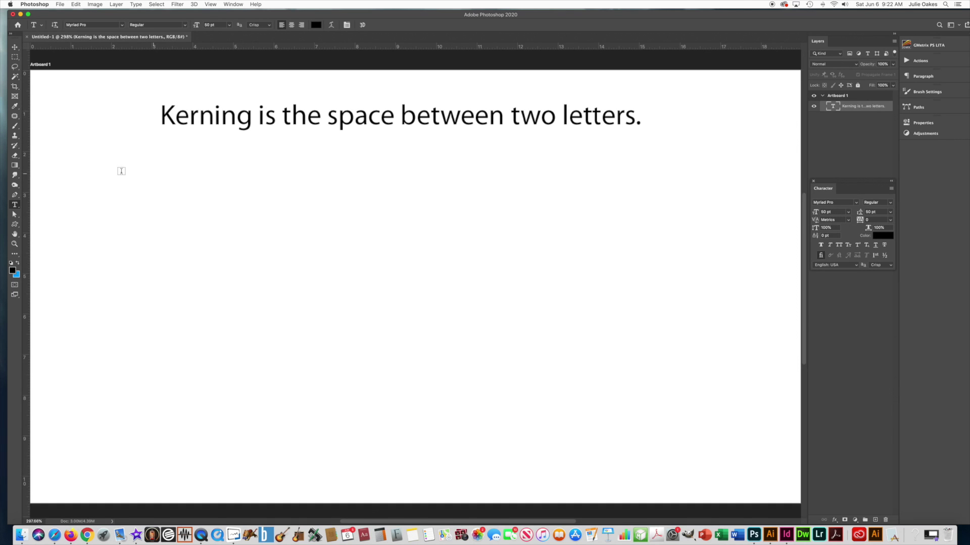
pyautogui.click(100, 183)
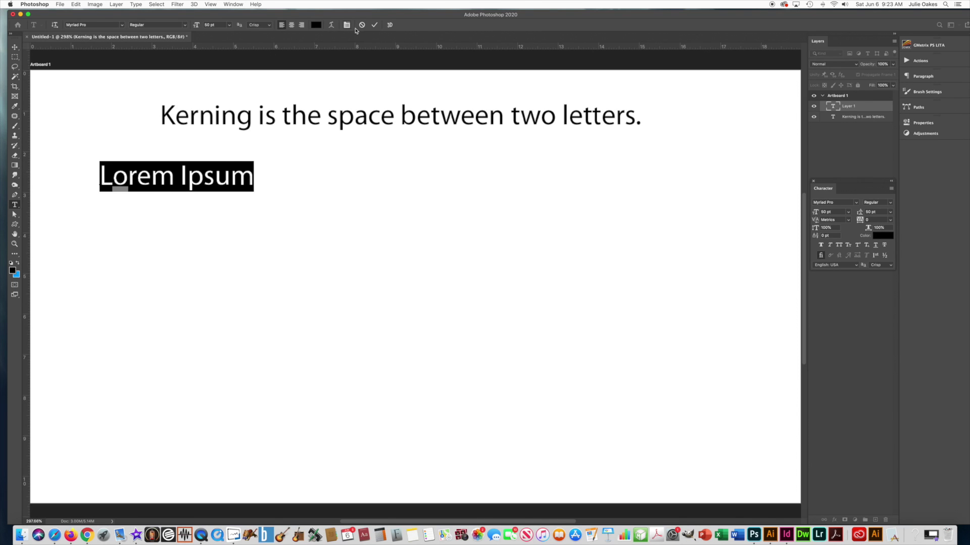
pyautogui.click(374, 26)
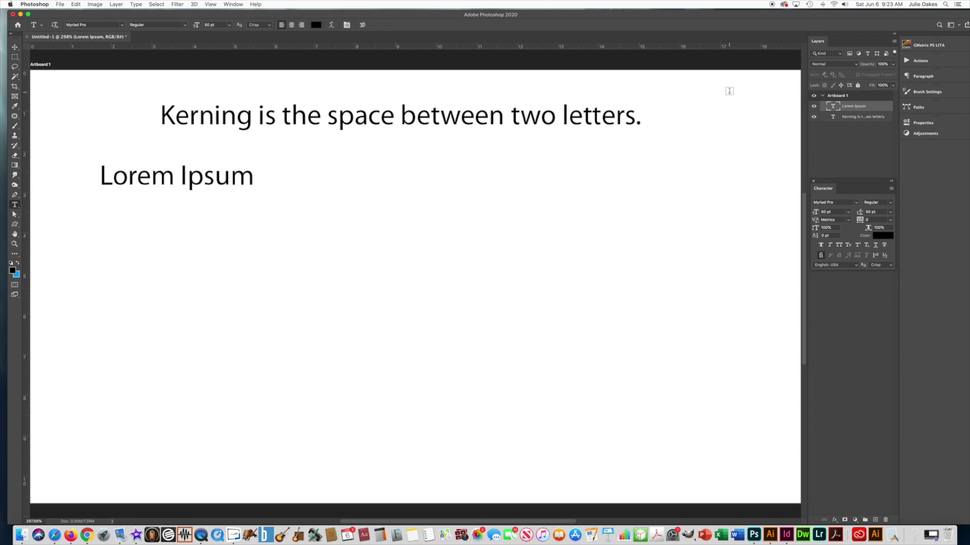
pyautogui.press('Delete')
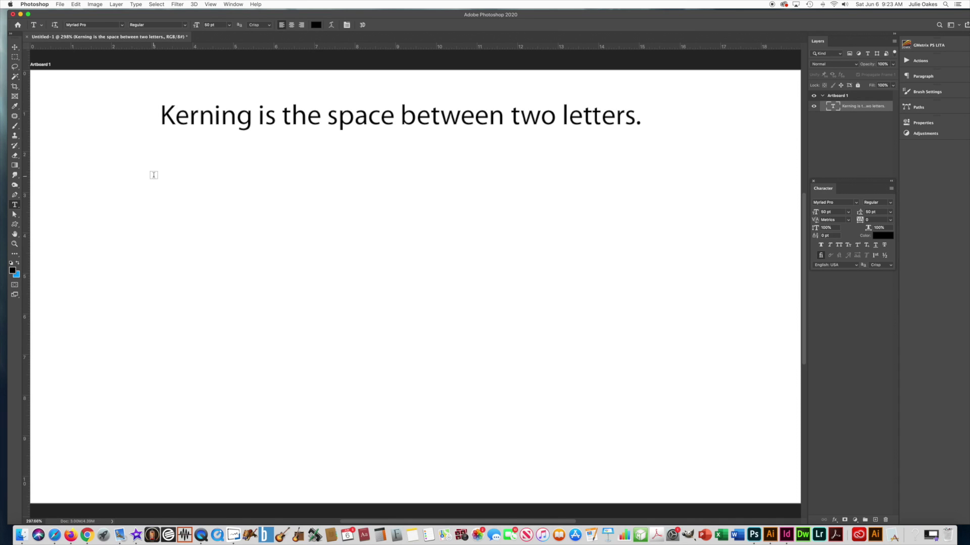
# Step: Add a wide paragraph text box below the kerning line containing "Tracking is the space between a group of letters."
pyautogui.click(72, 159)
pyautogui.moveTo(71, 159); pyautogui.dragTo(739, 234)
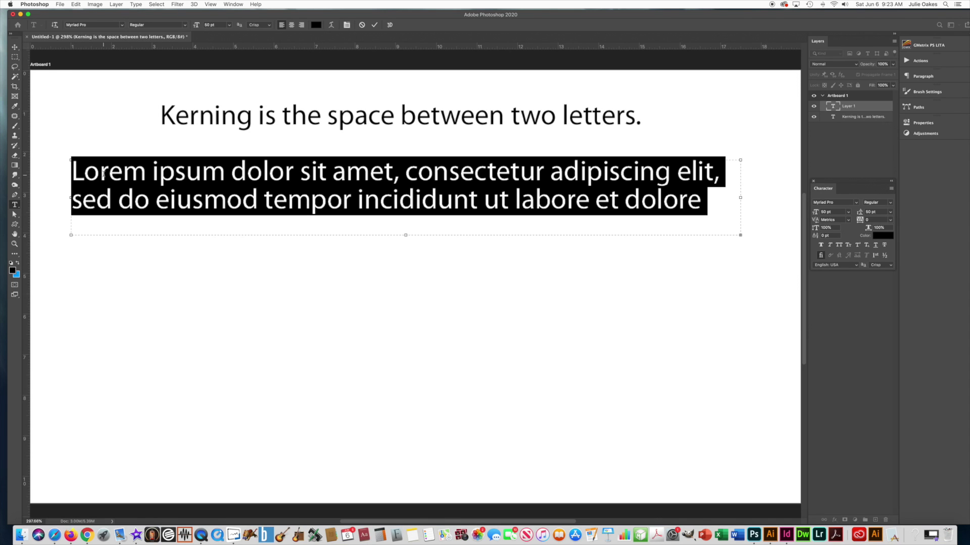
pyautogui.write('Tra')
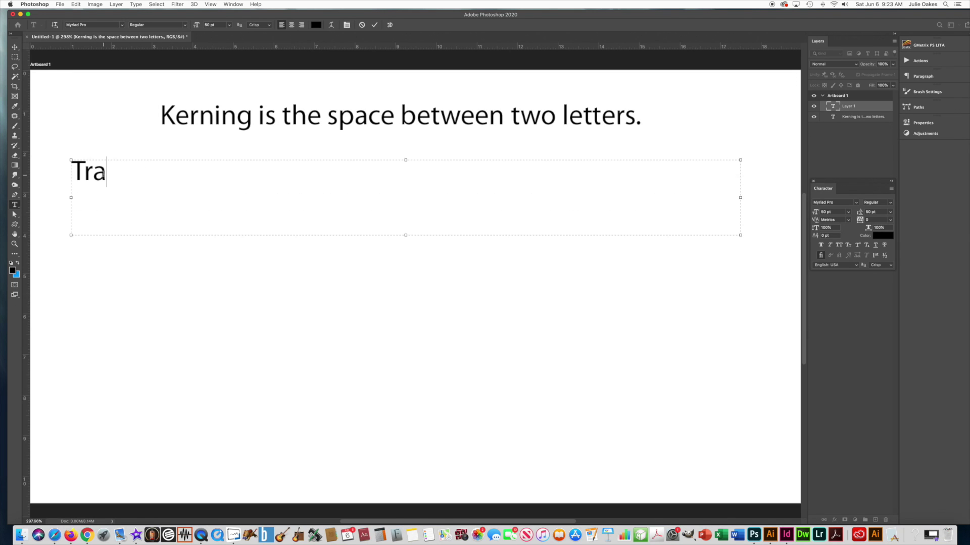
pyautogui.write('cking is the sp')
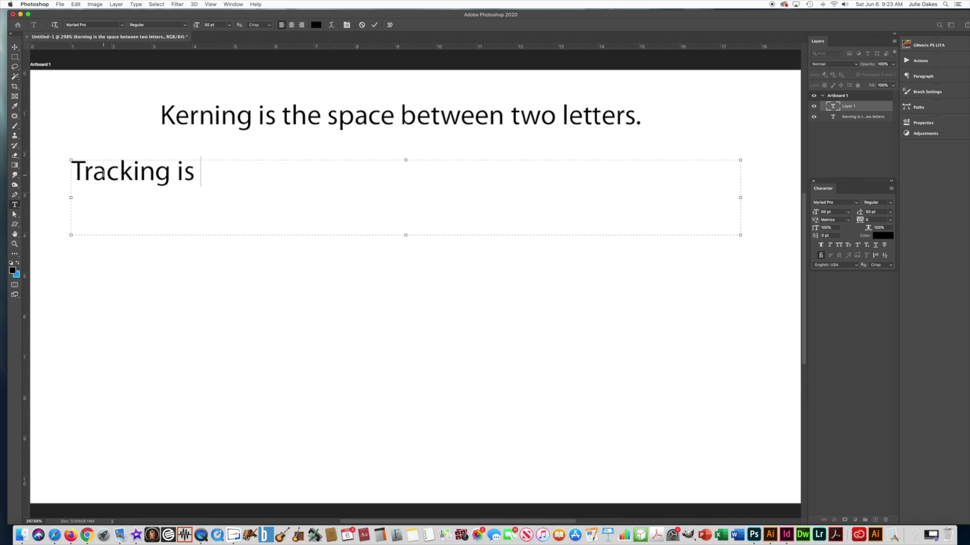
pyautogui.write('e ')
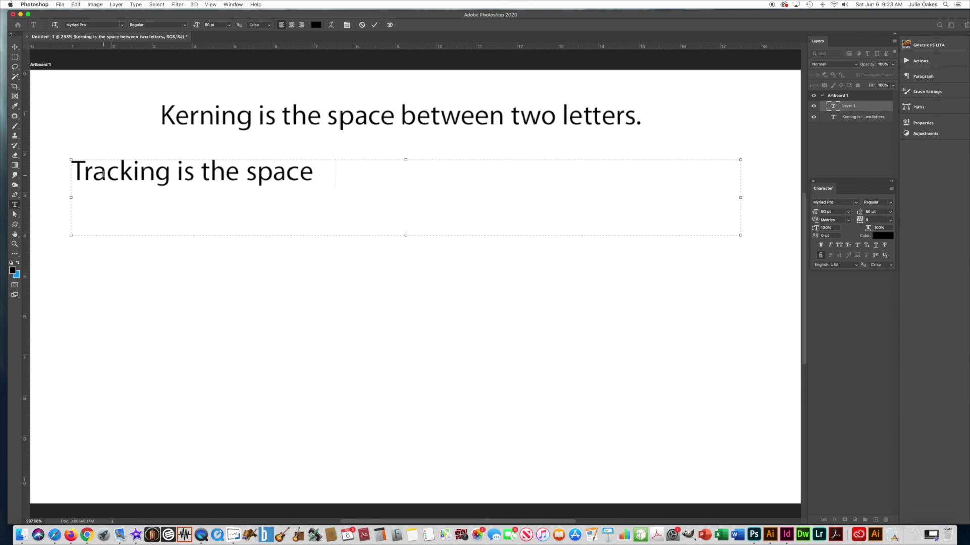
pyautogui.write('between a g')
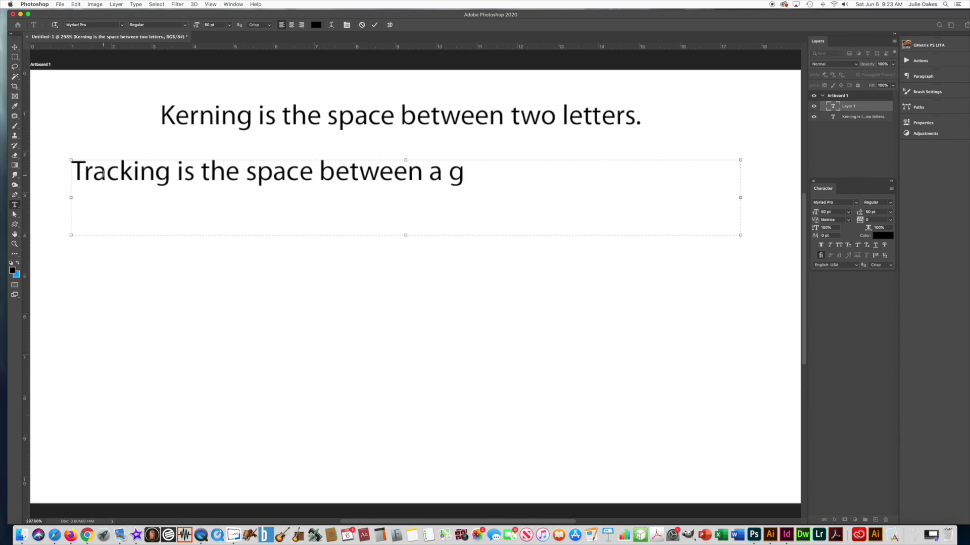
pyautogui.write('roup of letters.')
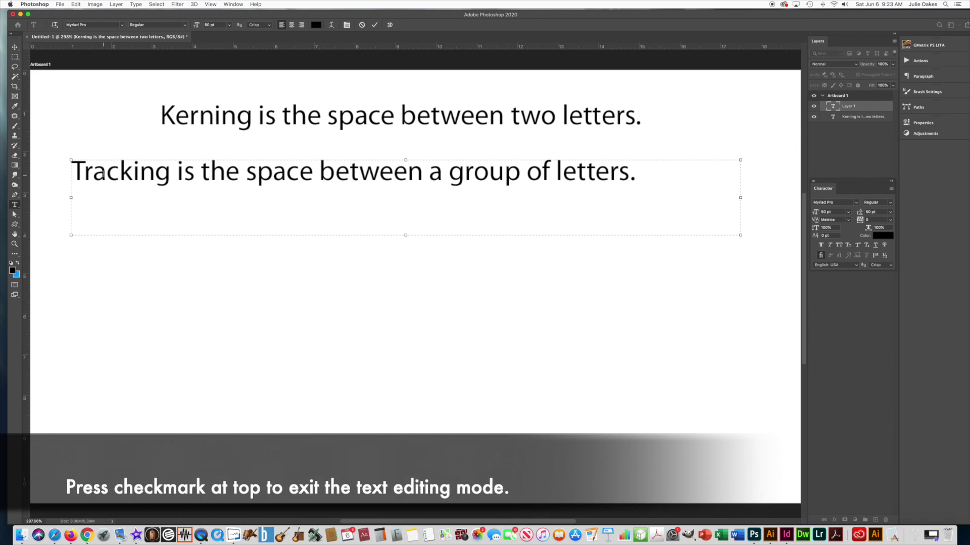
pyautogui.scroll(1, 71, 98)
pyautogui.click(374, 25)
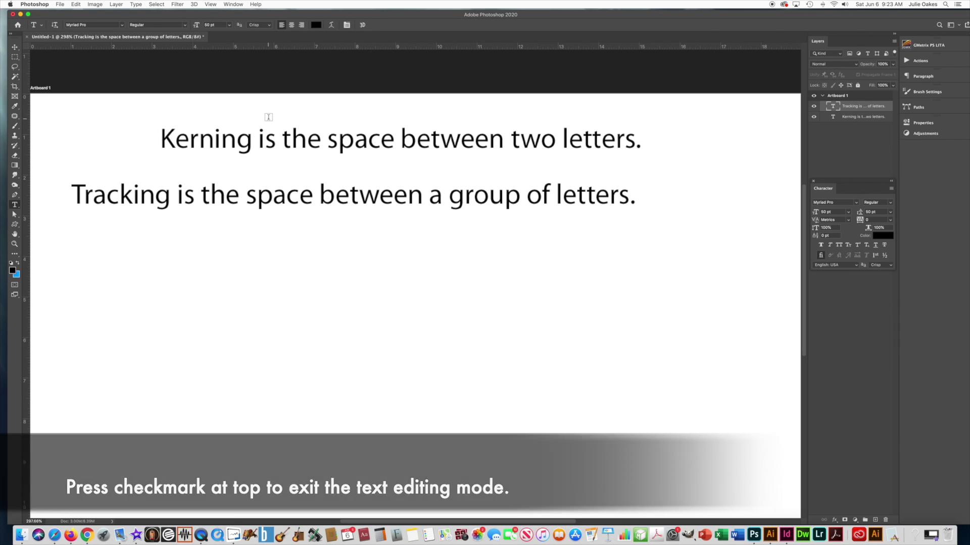
# Step: Narrow the tracking sentence's text box so it wraps, and widen it again until the sentence fits on one line
pyautogui.click(849, 118)
pyautogui.click(849, 108)
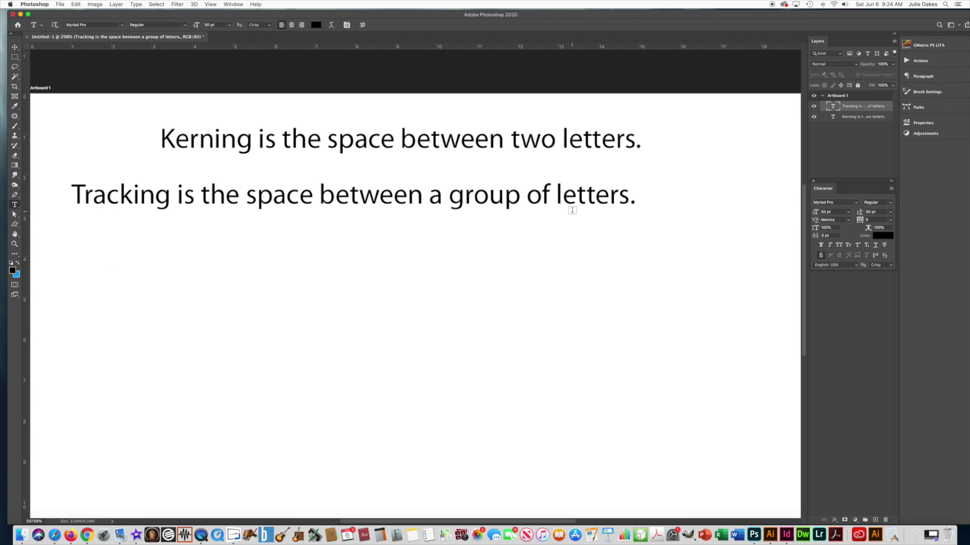
pyautogui.click(632, 202)
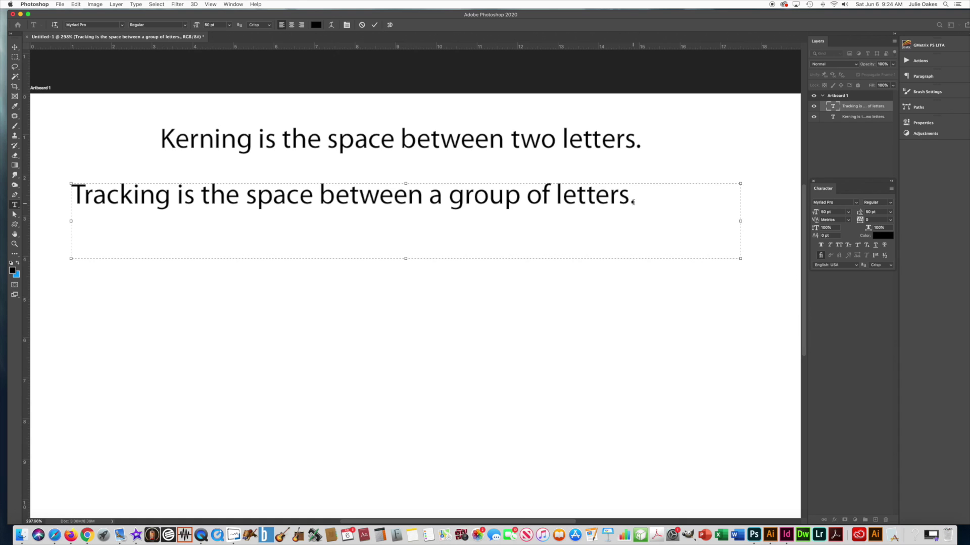
pyautogui.moveTo(740, 258); pyautogui.dragTo(352, 260)
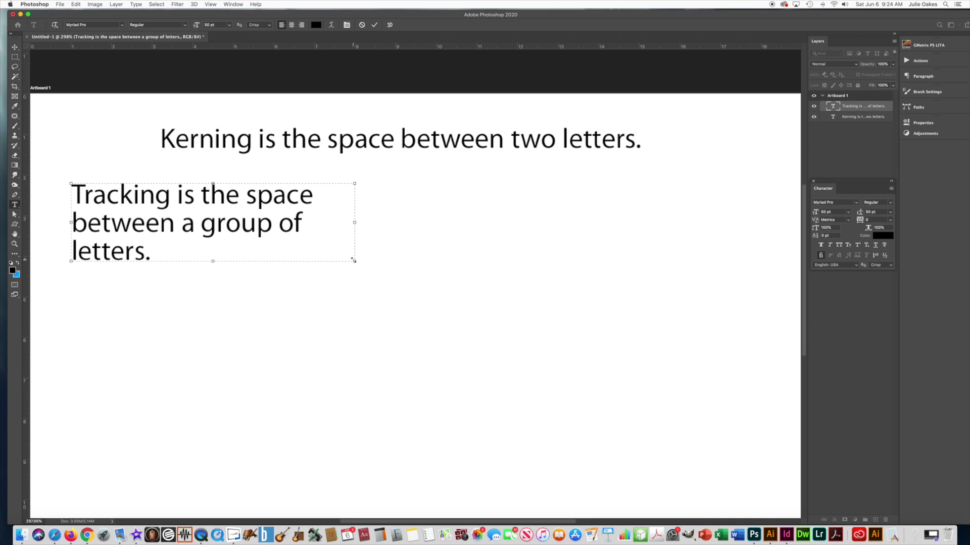
pyautogui.moveTo(352, 259); pyautogui.dragTo(715, 250)
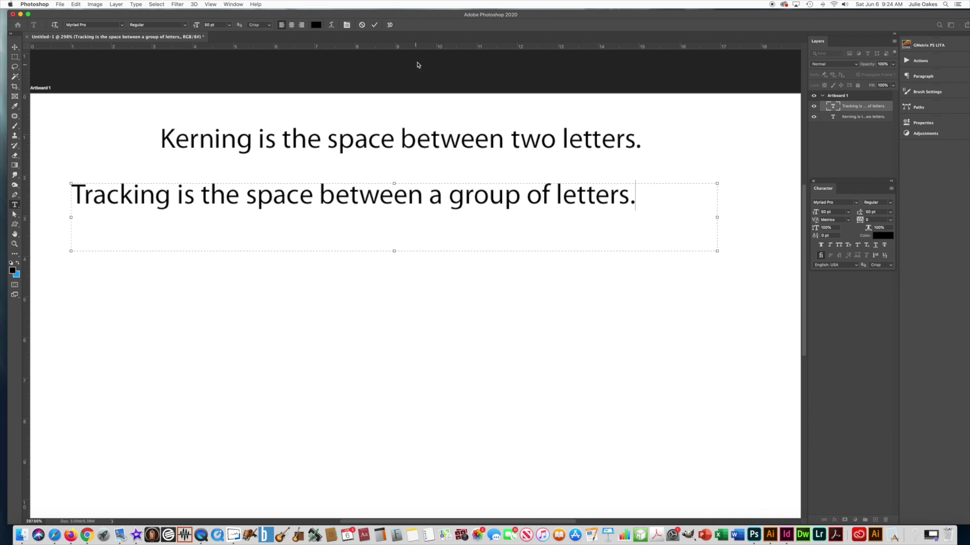
pyautogui.click(374, 24)
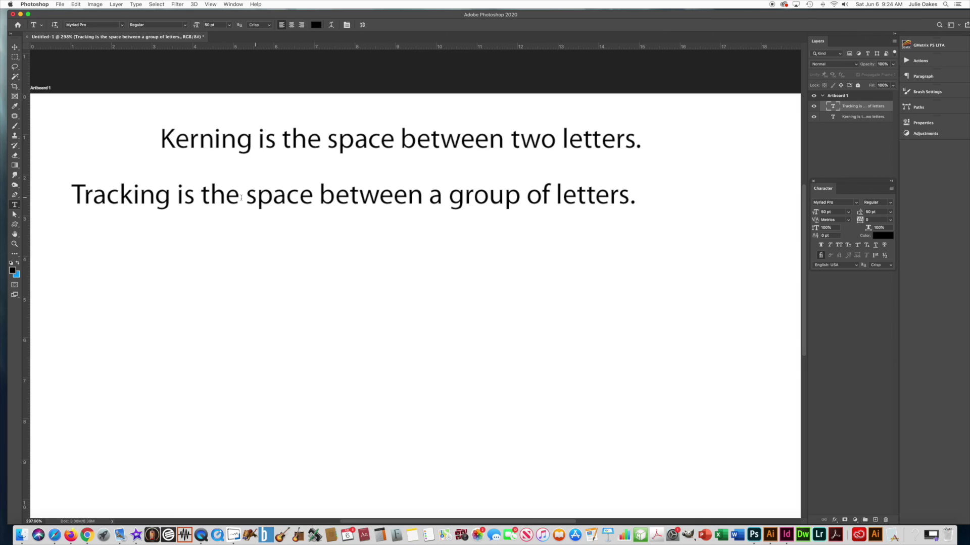
pyautogui.moveTo(71, 197); pyautogui.dragTo(176, 205)
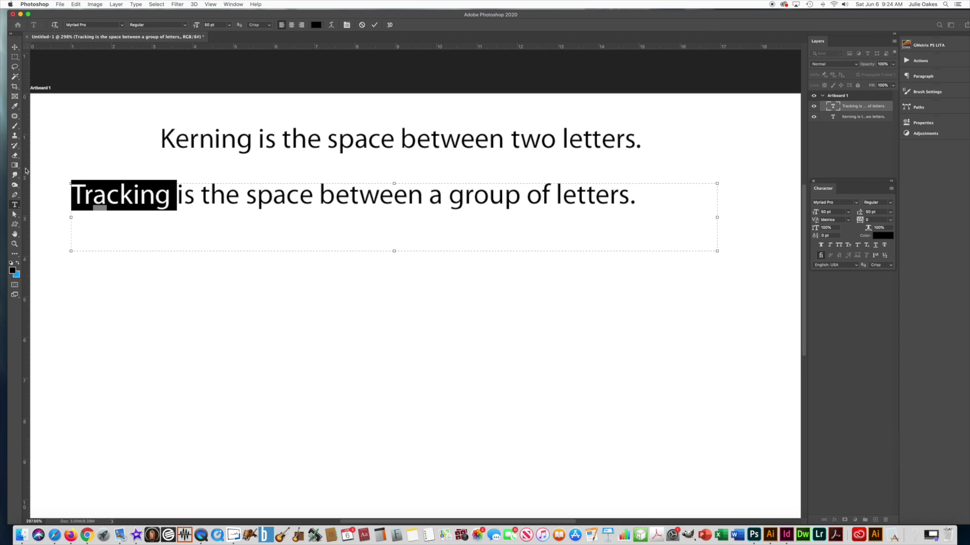
pyautogui.click(15, 47)
pyautogui.click(14, 205)
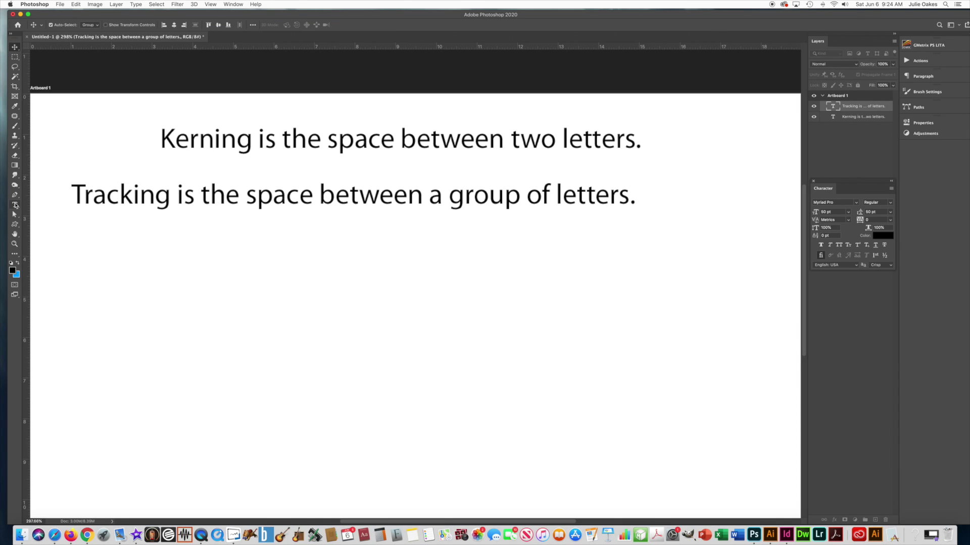
pyautogui.click(67, 213)
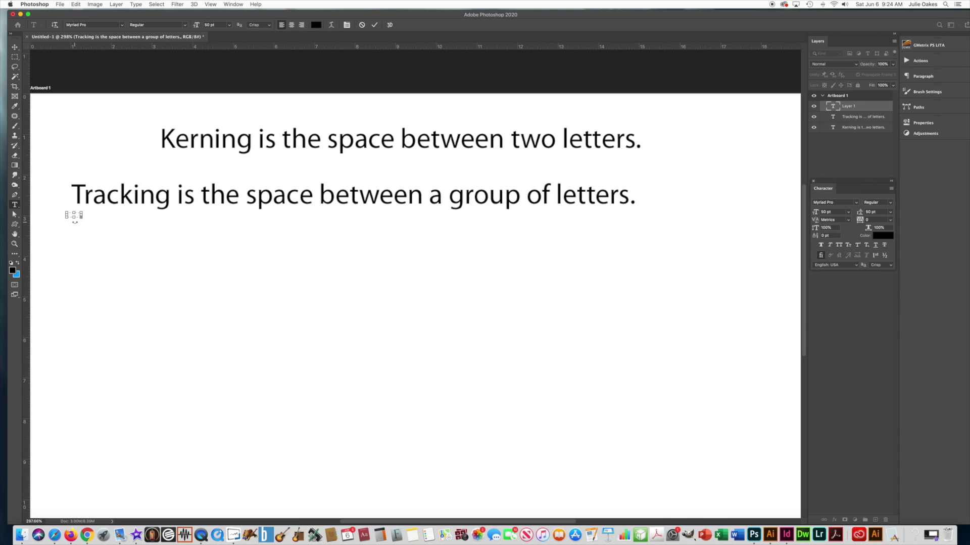
pyautogui.click(374, 25)
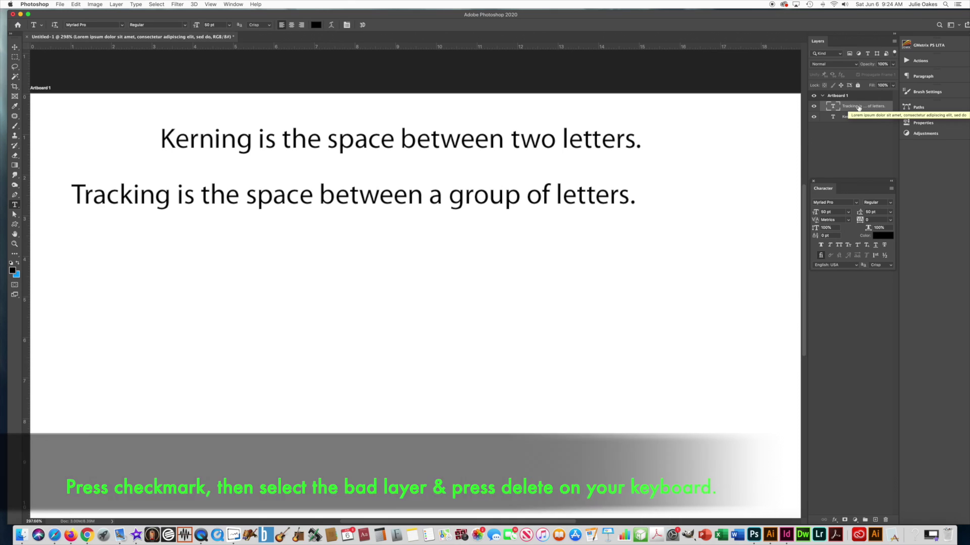
pyautogui.press('BackSpace')
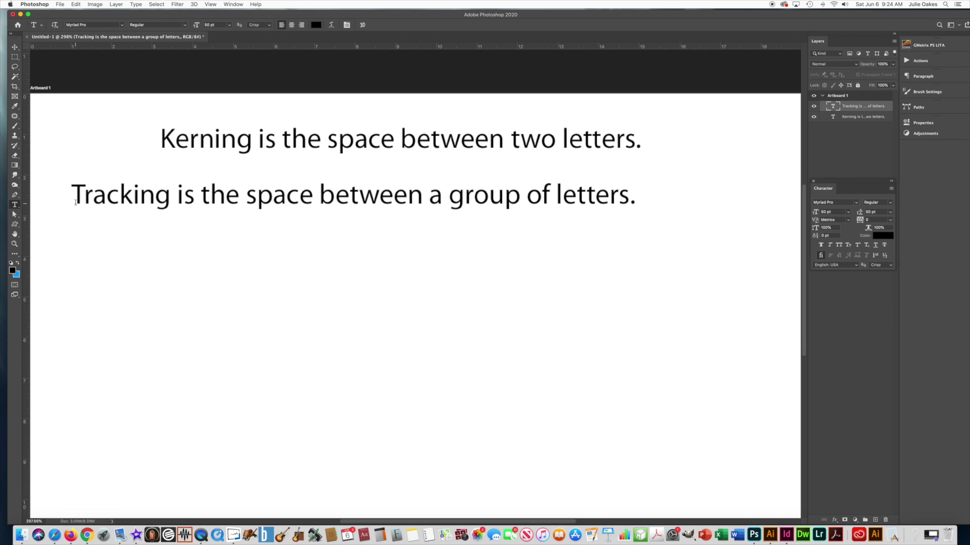
# Step: Select the entire tracking sentence and set its tracking to 100
pyautogui.moveTo(73, 199); pyautogui.dragTo(93, 198)
pyautogui.moveTo(633, 202); pyautogui.dragTo(119, 198)
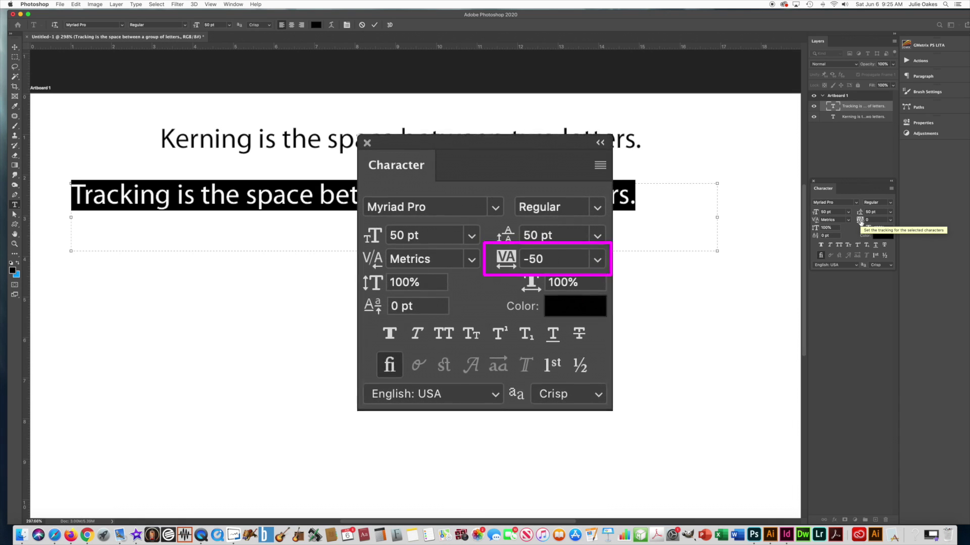
pyautogui.click(867, 221)
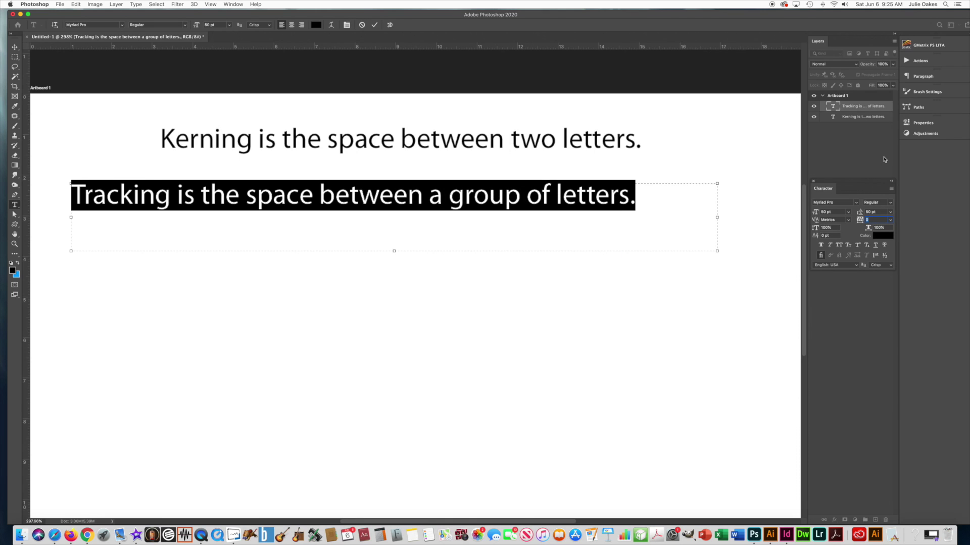
pyautogui.write('100')
pyautogui.press('Return')
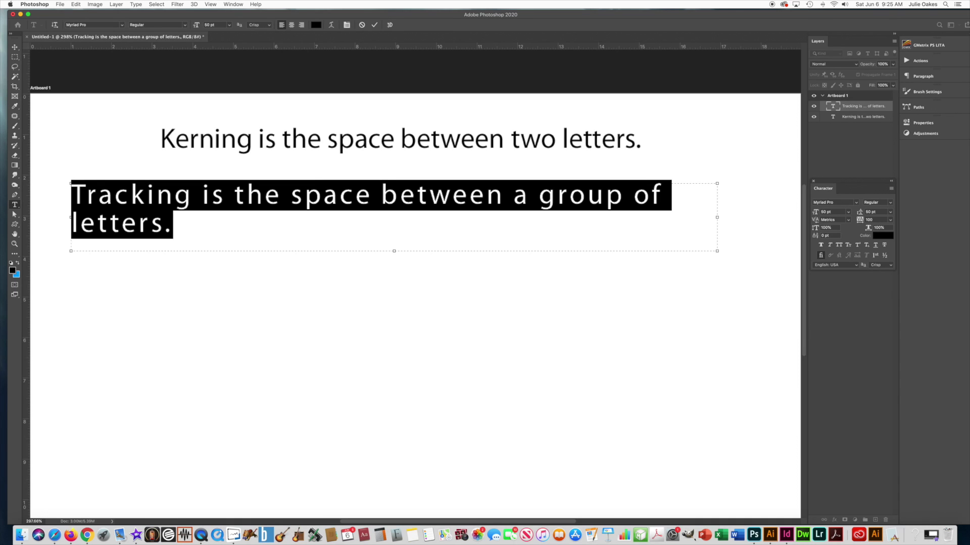
# Step: Tighten the tracking sentence by setting its tracking to -50, and commit the text edit
pyautogui.click(866, 220)
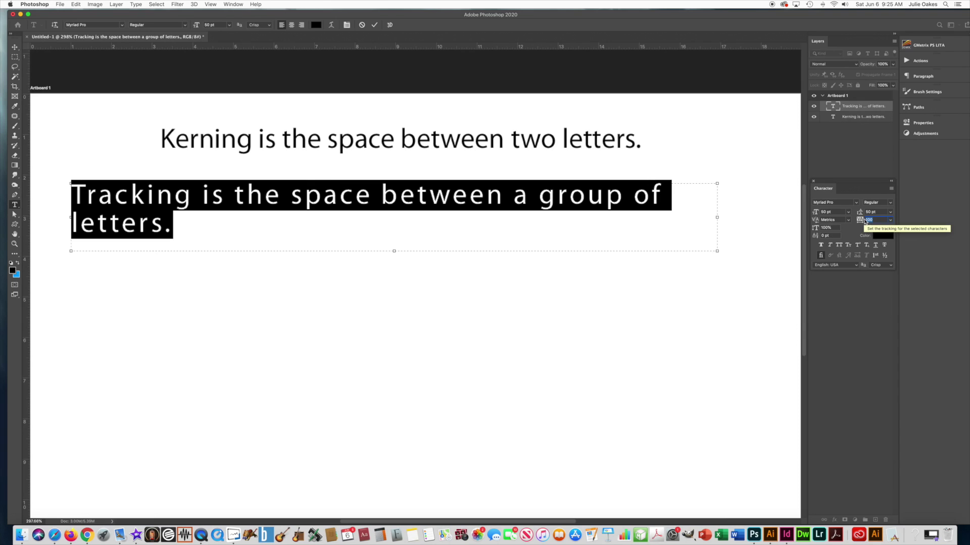
pyautogui.write('-50')
pyautogui.press('Return')
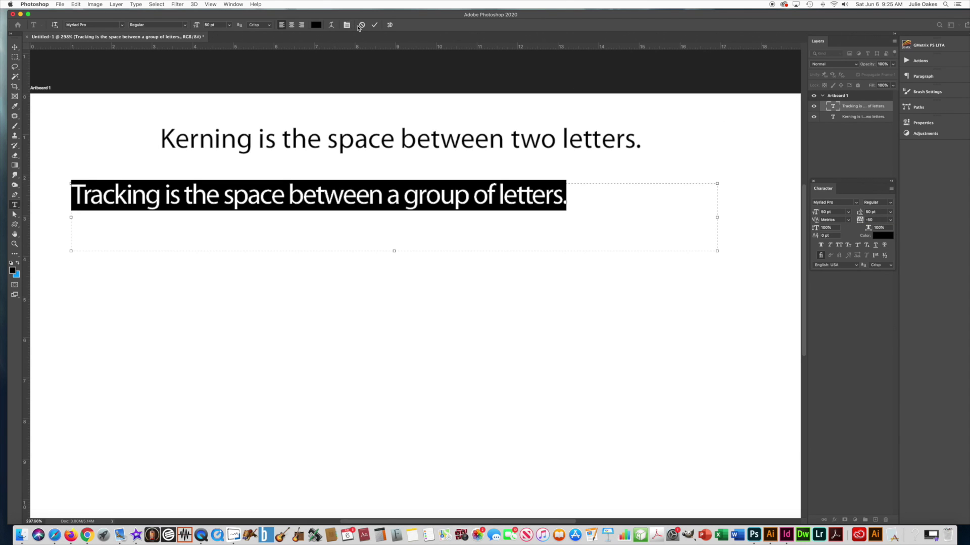
pyautogui.click(374, 26)
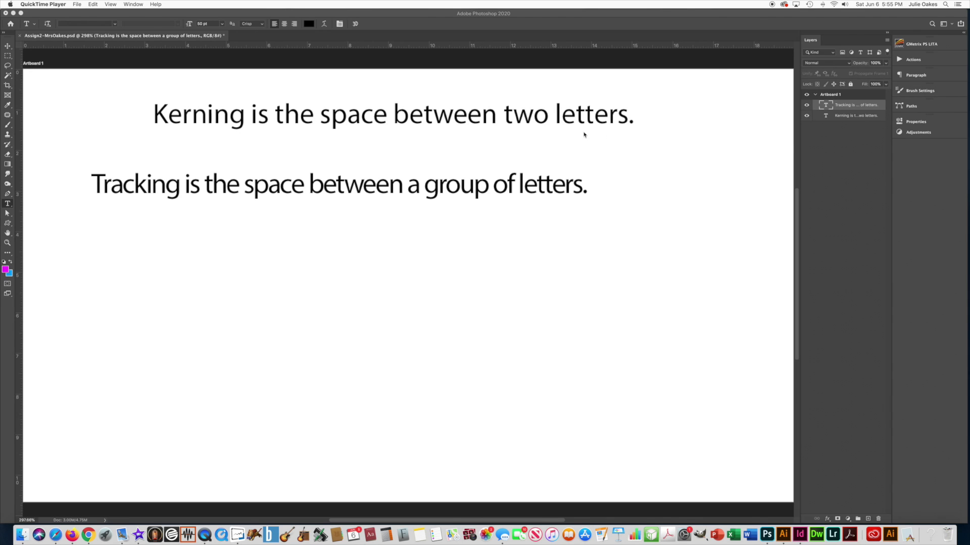
# Step: Set the kerning between the first "n" and the "i" of "Kerning" to 80
pyautogui.click(847, 118)
pyautogui.click(846, 118)
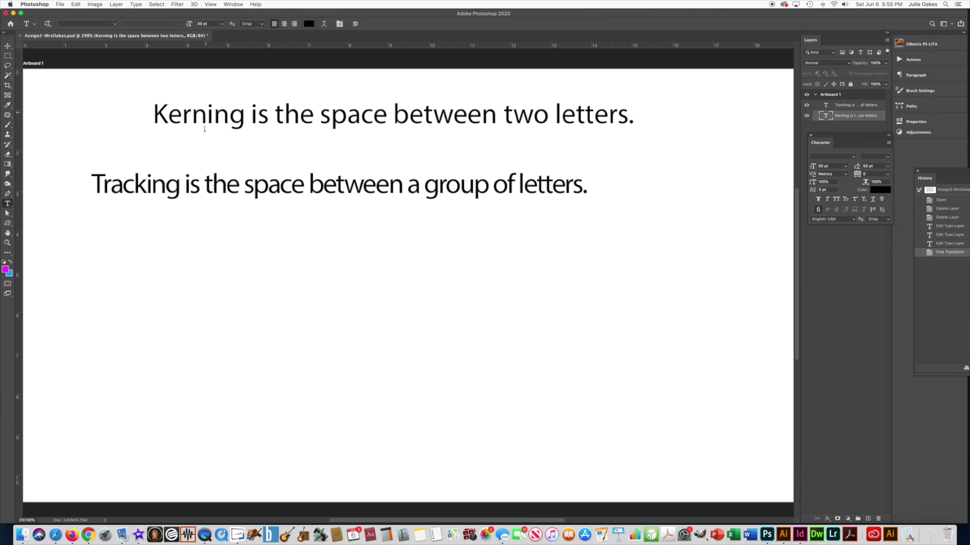
pyautogui.click(205, 117)
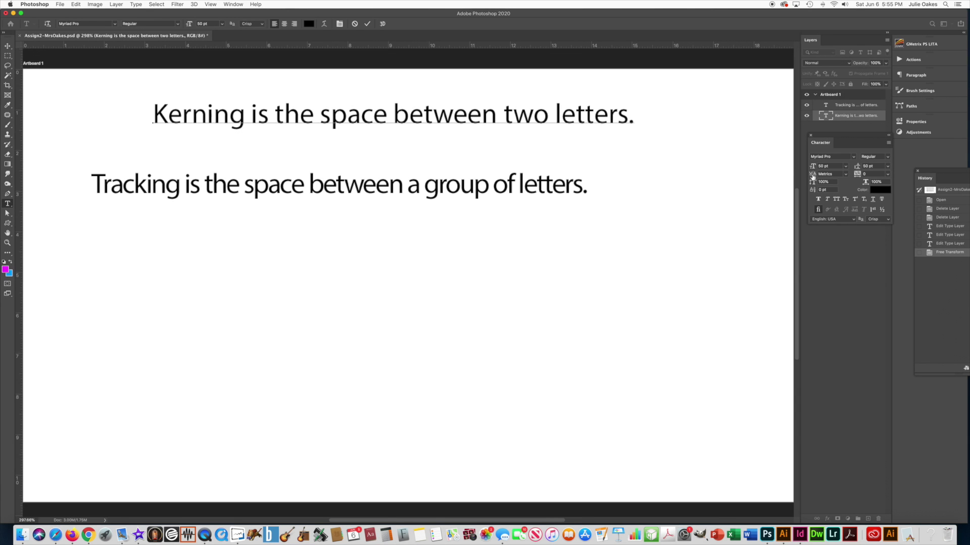
pyautogui.moveTo(835, 174); pyautogui.dragTo(813, 173)
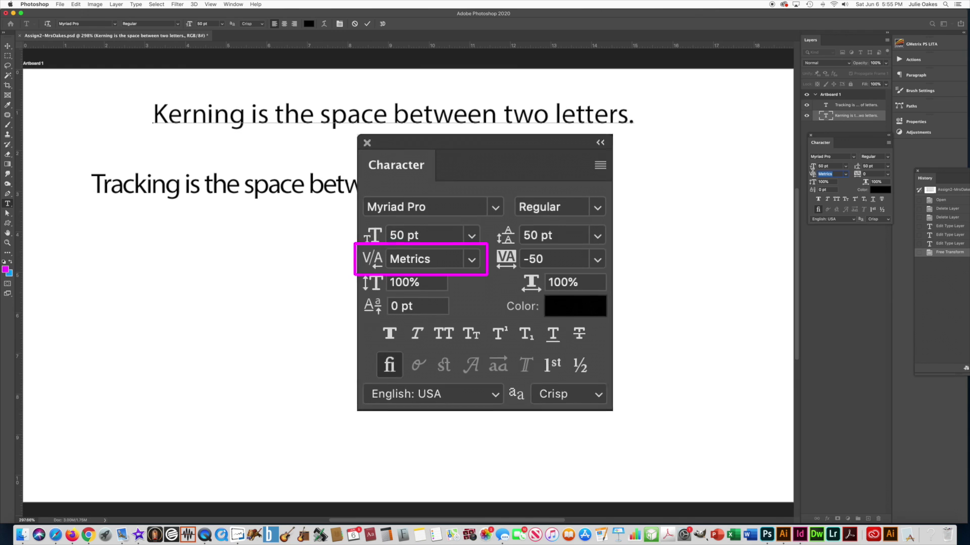
pyautogui.write('80')
pyautogui.press('Return')
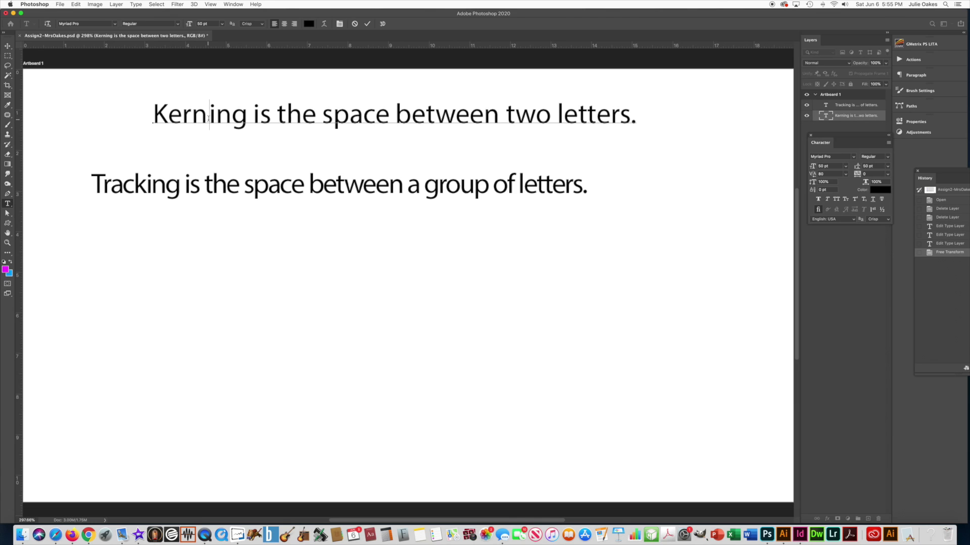
# Step: Set the kerning between the "K" and "e" of "Kerning" to -40, and finish editing the text
pyautogui.click(171, 120)
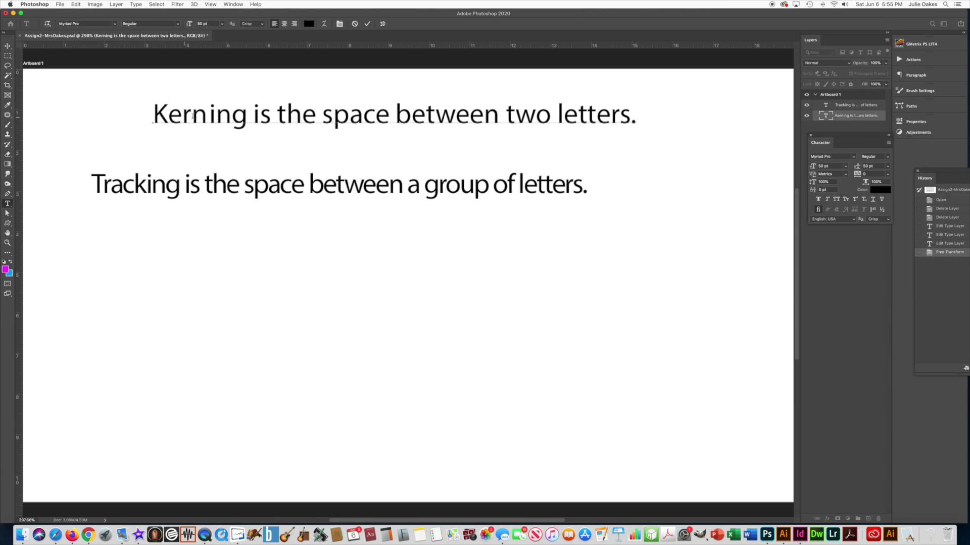
pyautogui.click(811, 175)
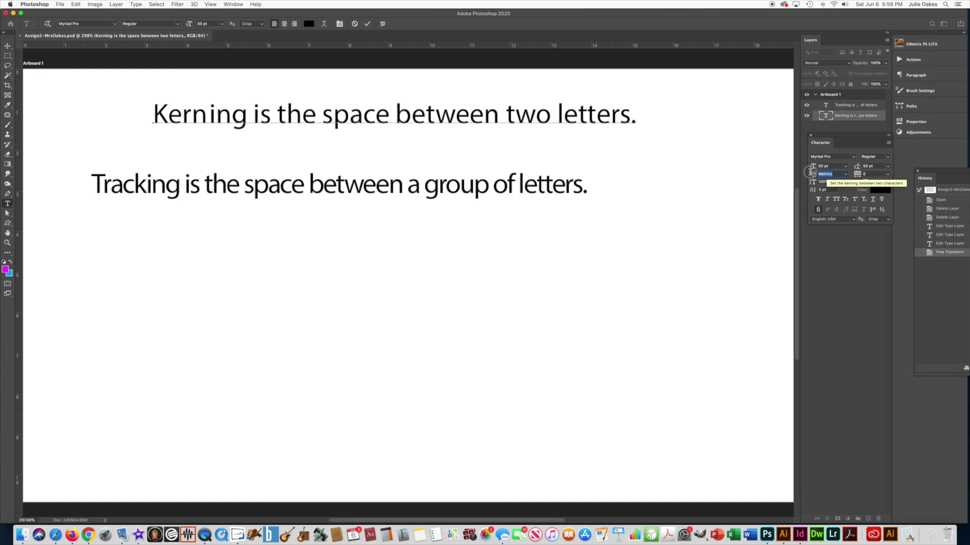
pyautogui.write('-')
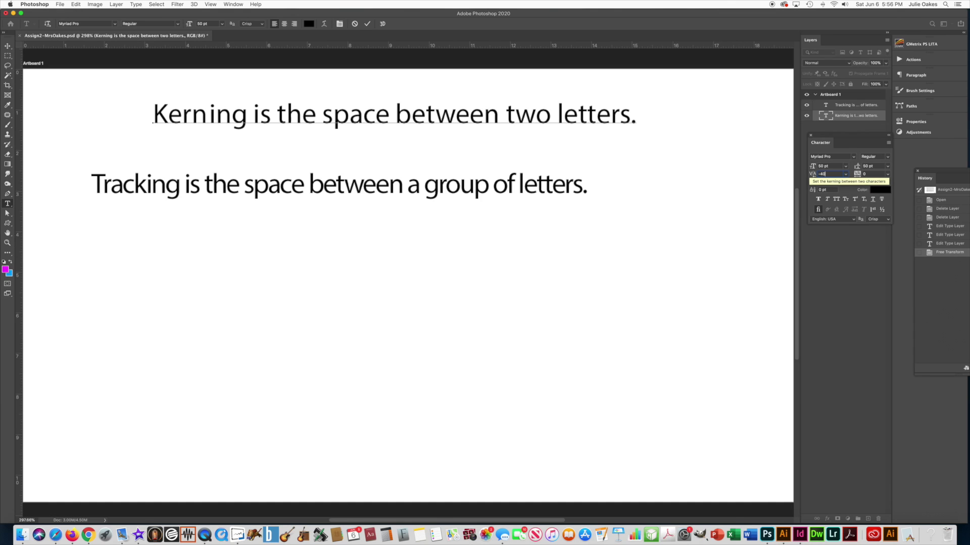
pyautogui.write('40')
pyautogui.press('Return')
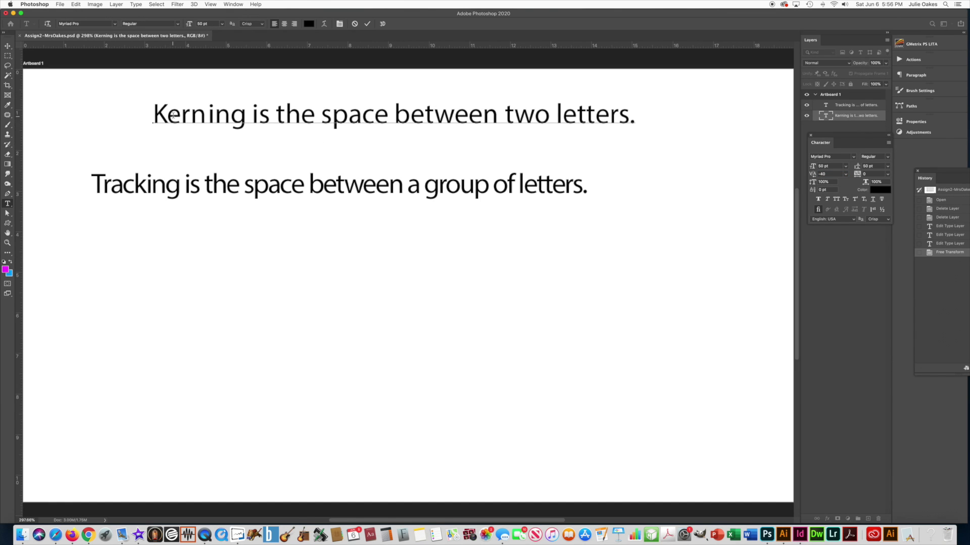
pyautogui.click(7, 46)
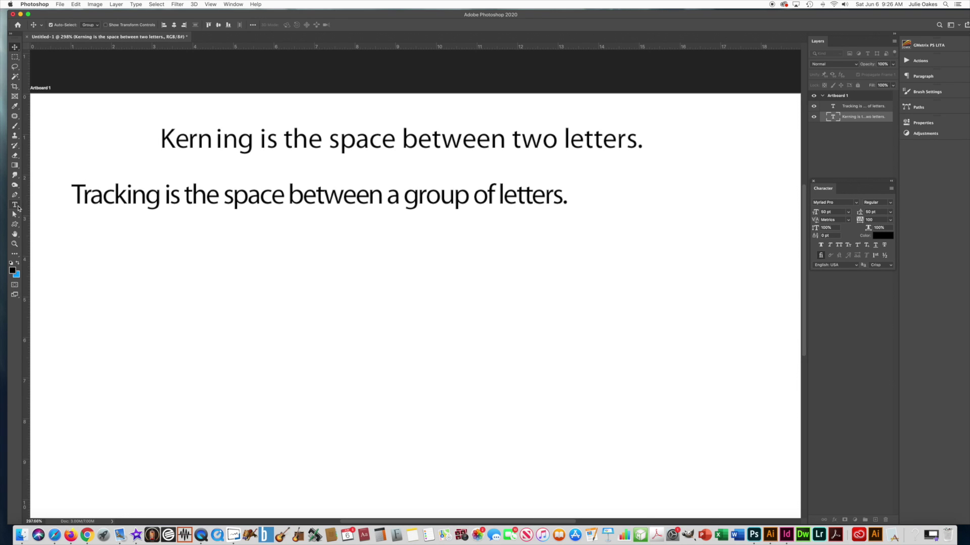
# Step: Add a new text line below the tracking sentence reading "Leading is the space between lines of text."
pyautogui.click(15, 206)
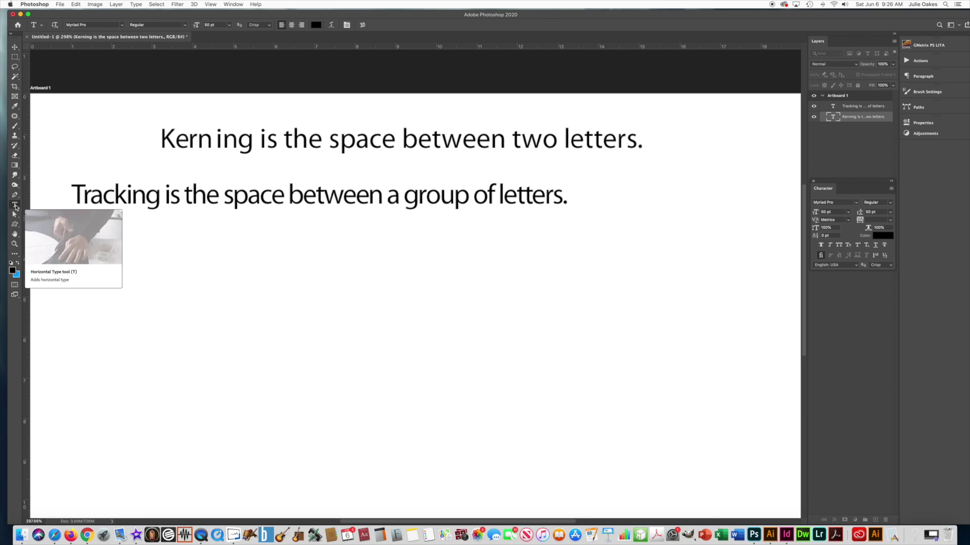
pyautogui.click(157, 262)
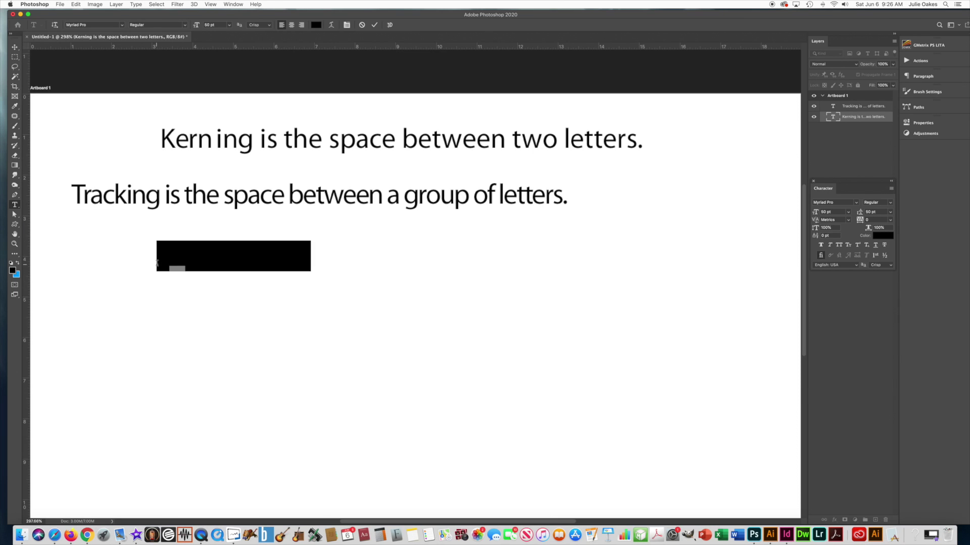
pyautogui.write('Leadin')
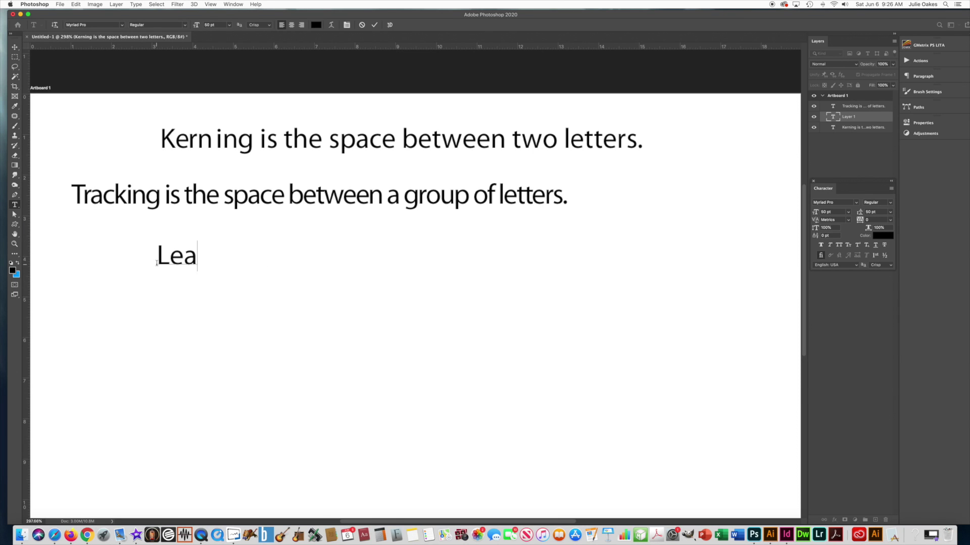
pyautogui.write('is ')
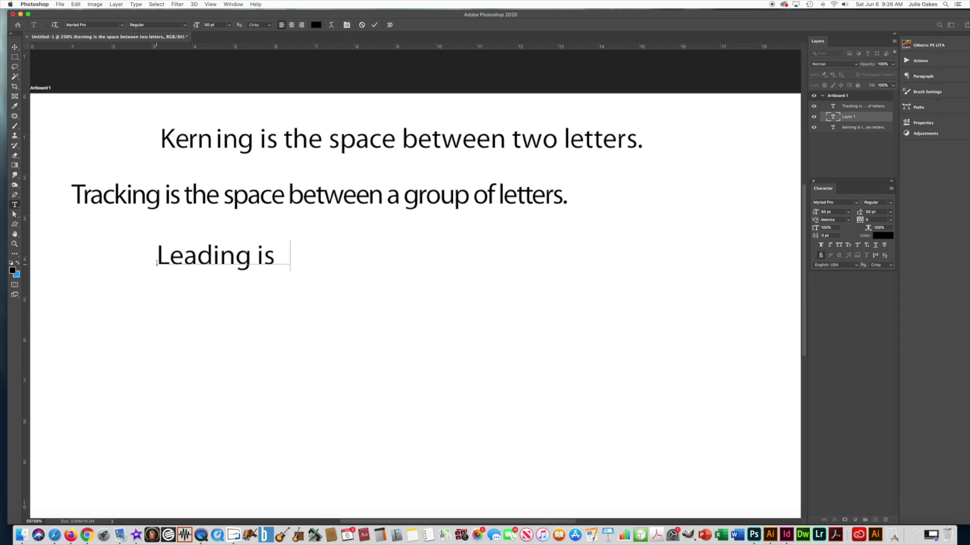
pyautogui.write('the spac')
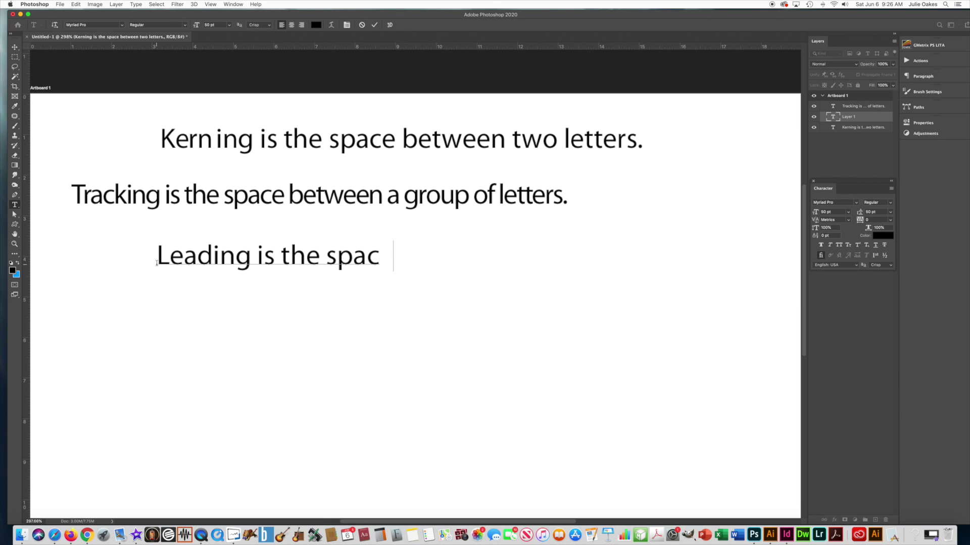
pyautogui.write('e between ')
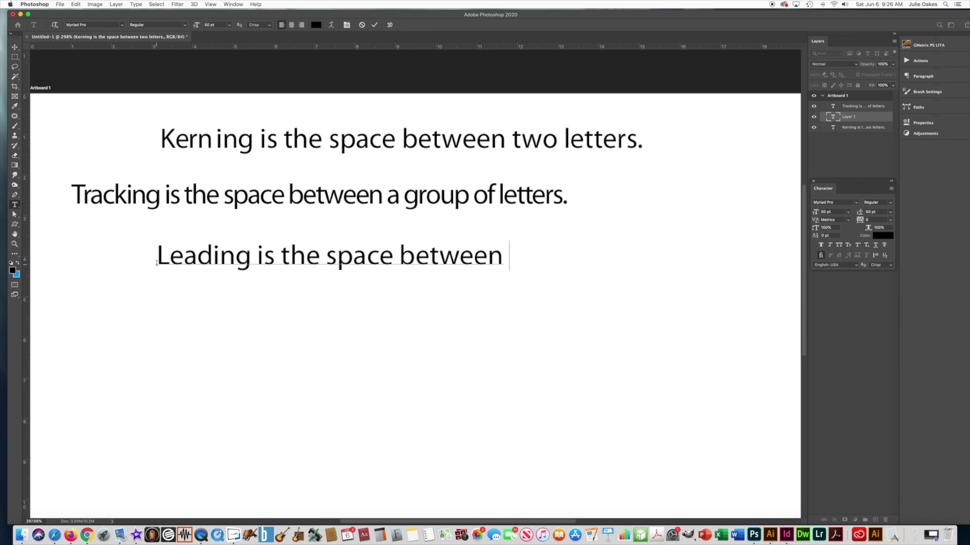
pyautogui.write('lines of text.')
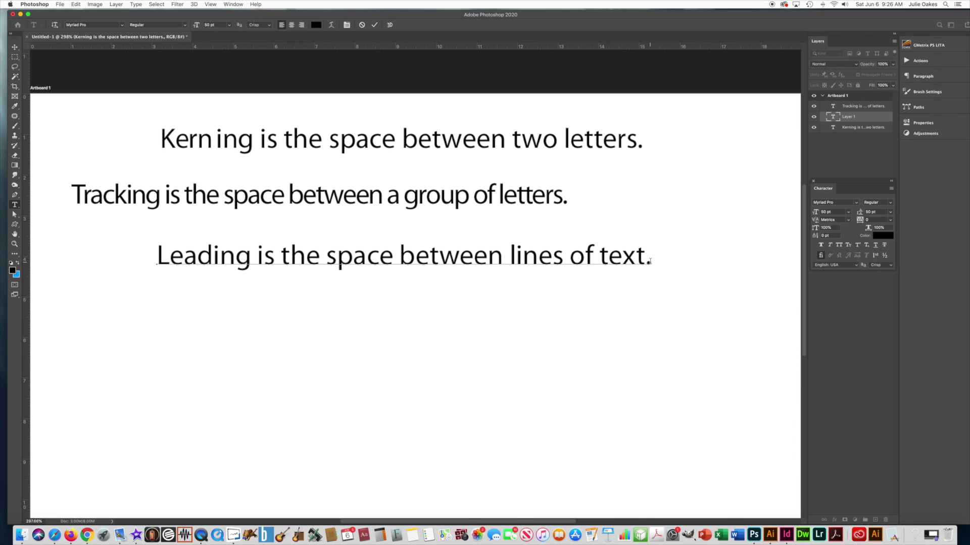
# Step: Copy the leading sentence and paste it on four new lines beneath the original in the same text layer, then commit the edit
pyautogui.moveTo(650, 261); pyautogui.dragTo(154, 254)
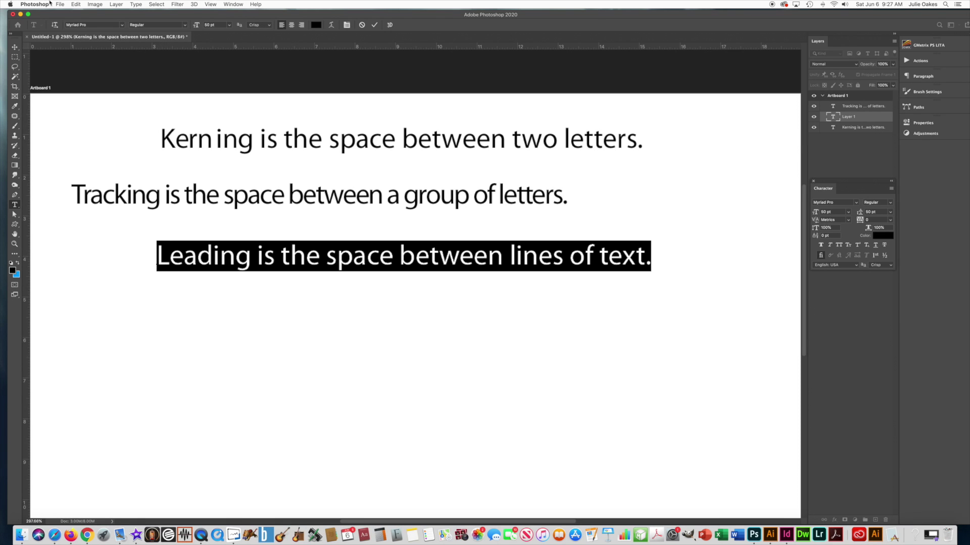
pyautogui.click(75, 4)
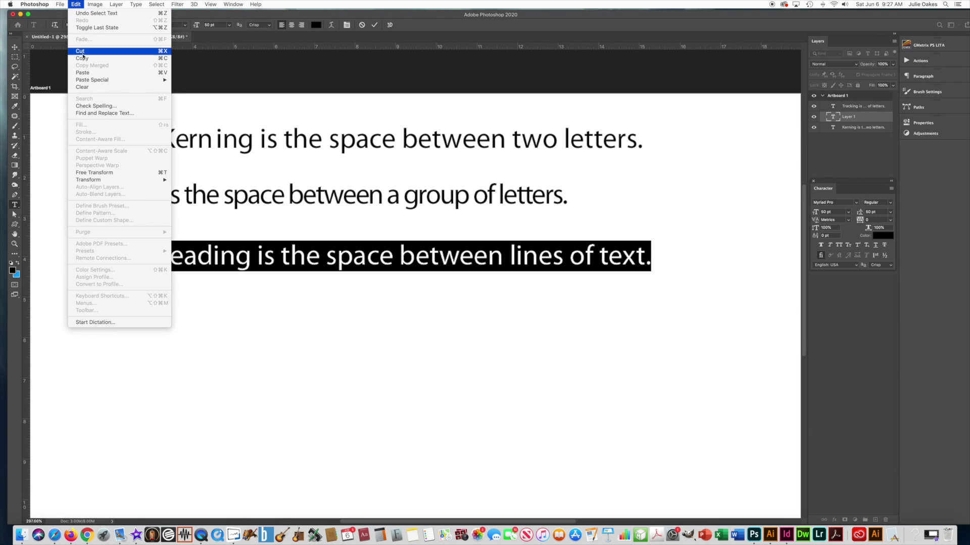
pyautogui.click(161, 59)
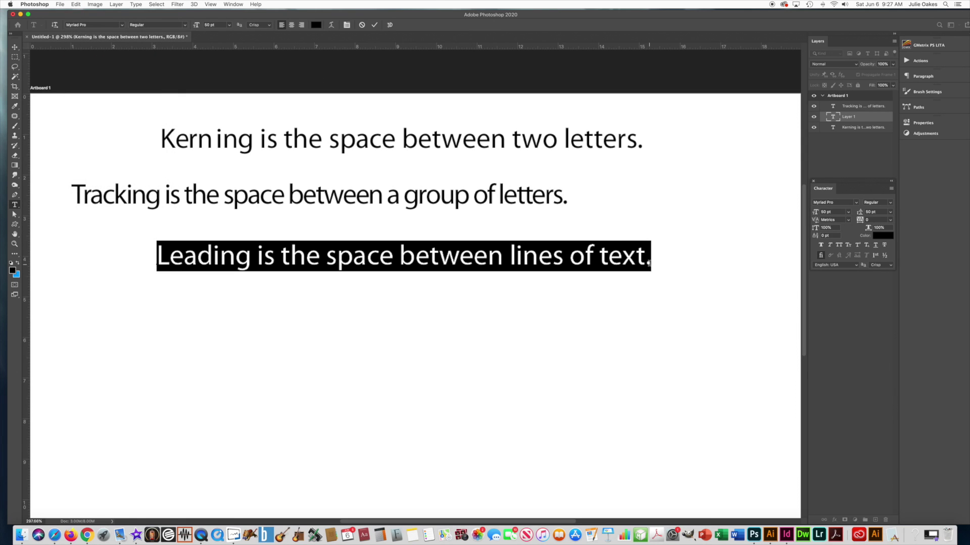
pyautogui.click(649, 262)
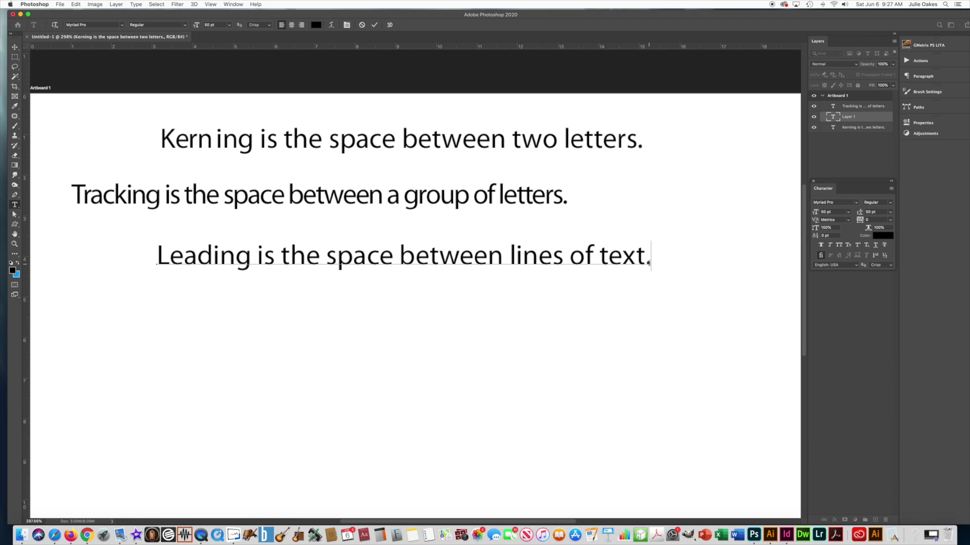
pyautogui.press('Return')
pyautogui.press('cmd+v')
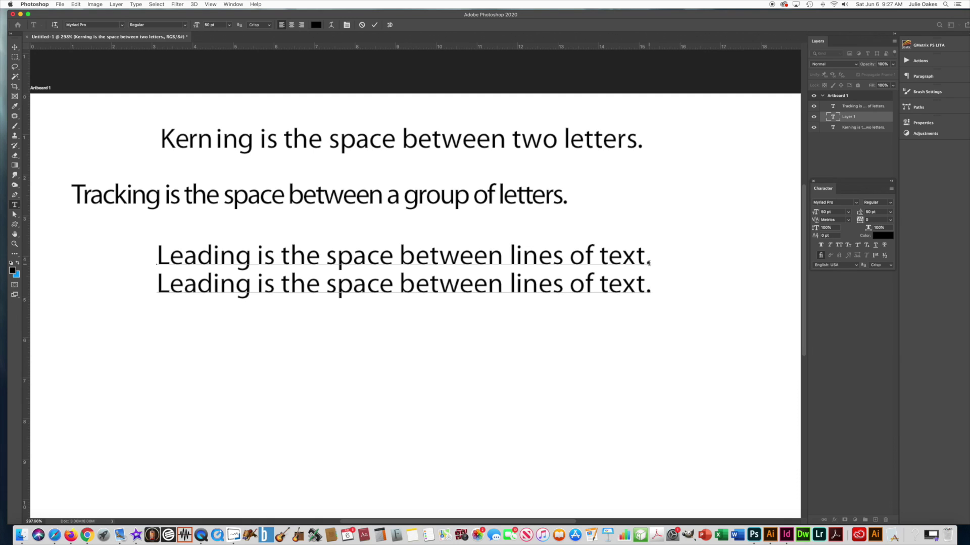
pyautogui.press('super+v')
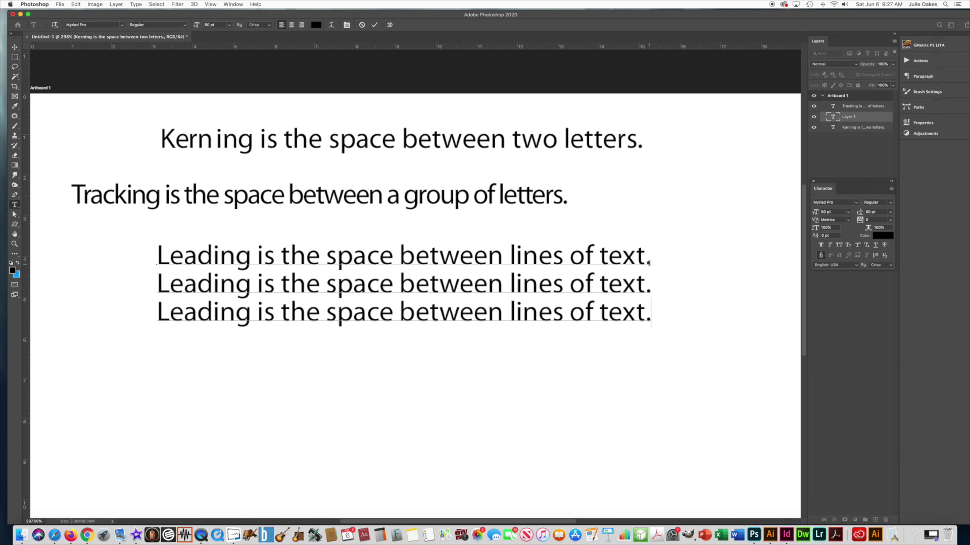
pyautogui.press('Return')
pyautogui.press('super+v')
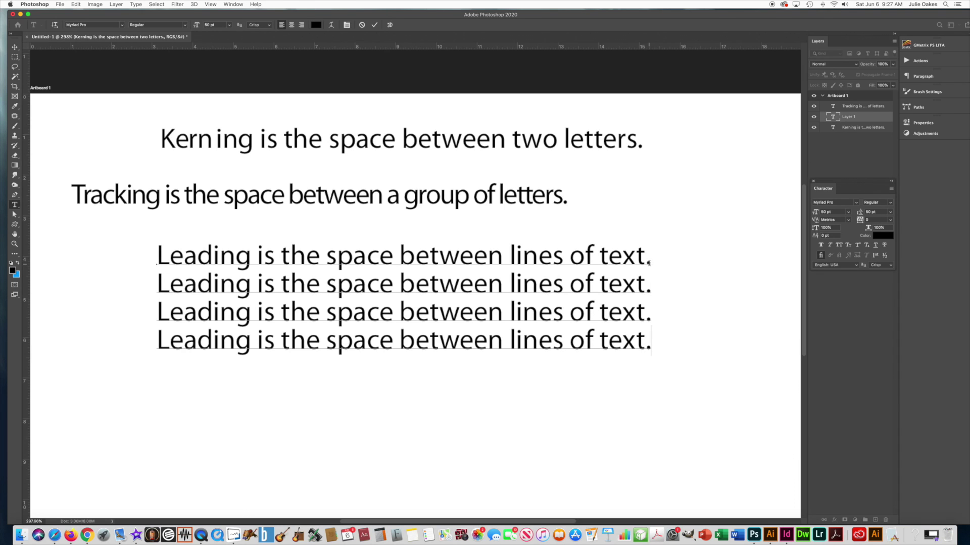
pyautogui.press('Return')
pyautogui.press('super+v')
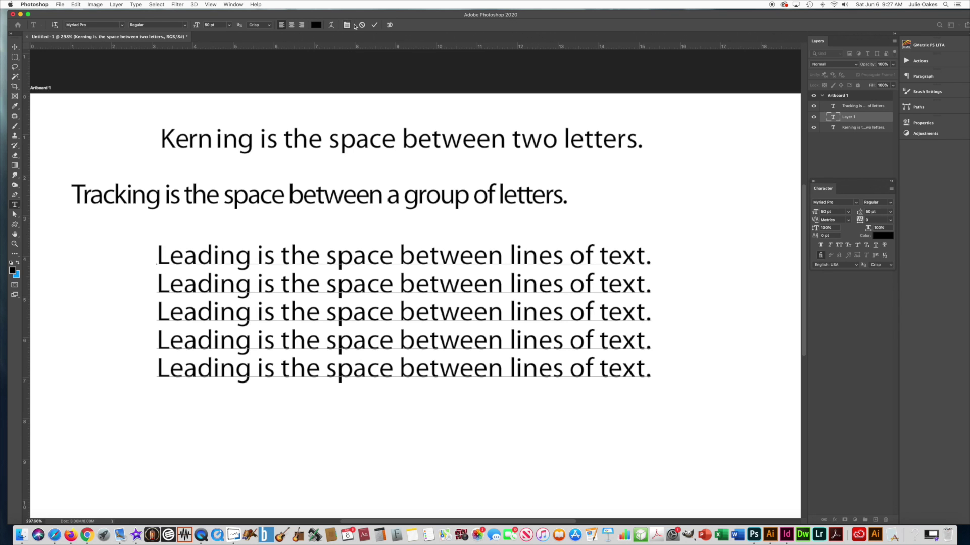
pyautogui.press('super+Return')
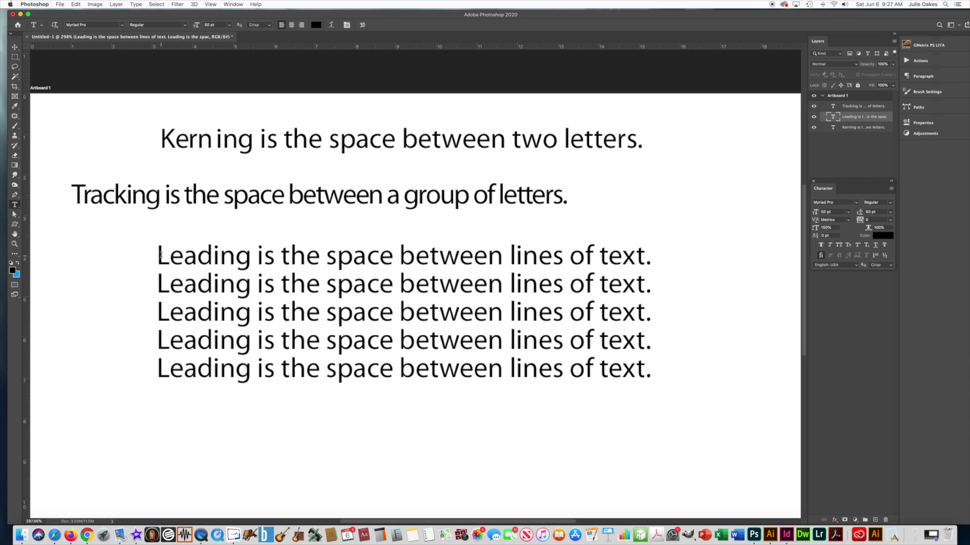
# Step: Set the leading of the first two lines of the leading text to 80 pt
pyautogui.moveTo(159, 263); pyautogui.dragTo(672, 270)
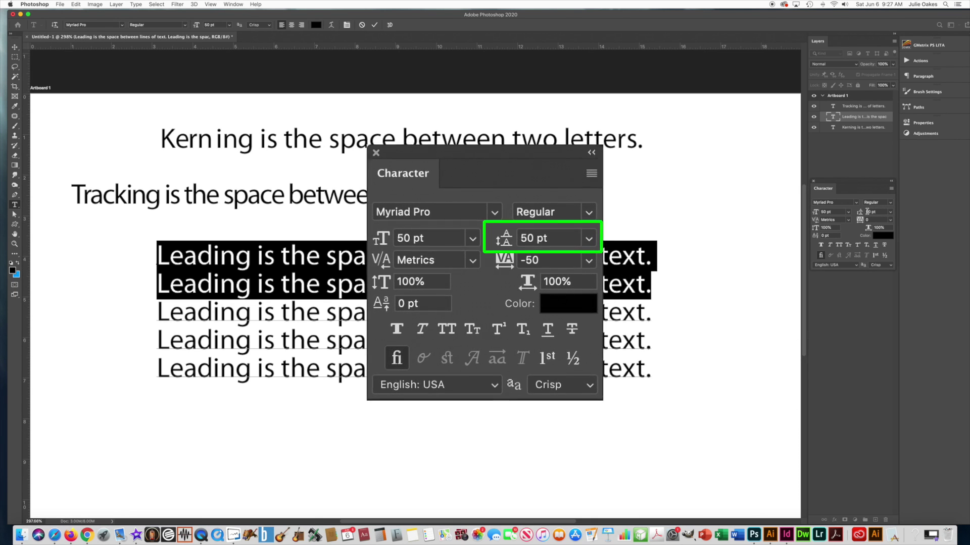
pyautogui.click(878, 212)
pyautogui.moveTo(878, 211); pyautogui.dragTo(851, 209)
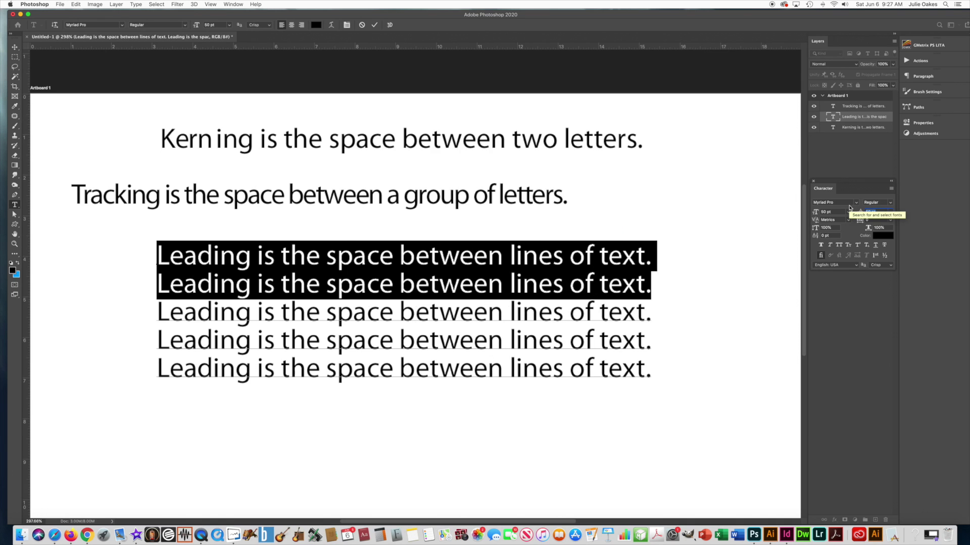
pyautogui.write('80')
pyautogui.press('Return')
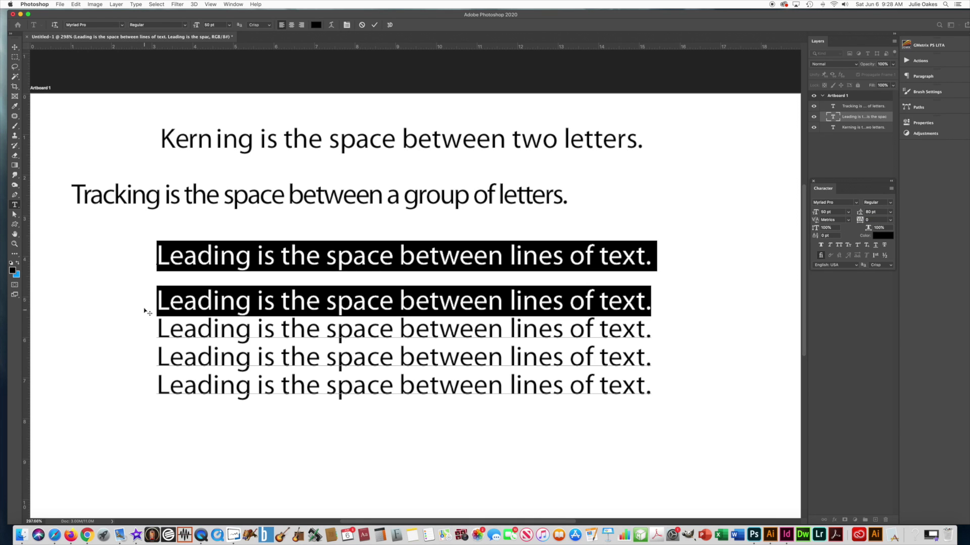
# Step: Select the last three lines of the leading text and try setting their leading to 0
pyautogui.moveTo(158, 306); pyautogui.dragTo(657, 389)
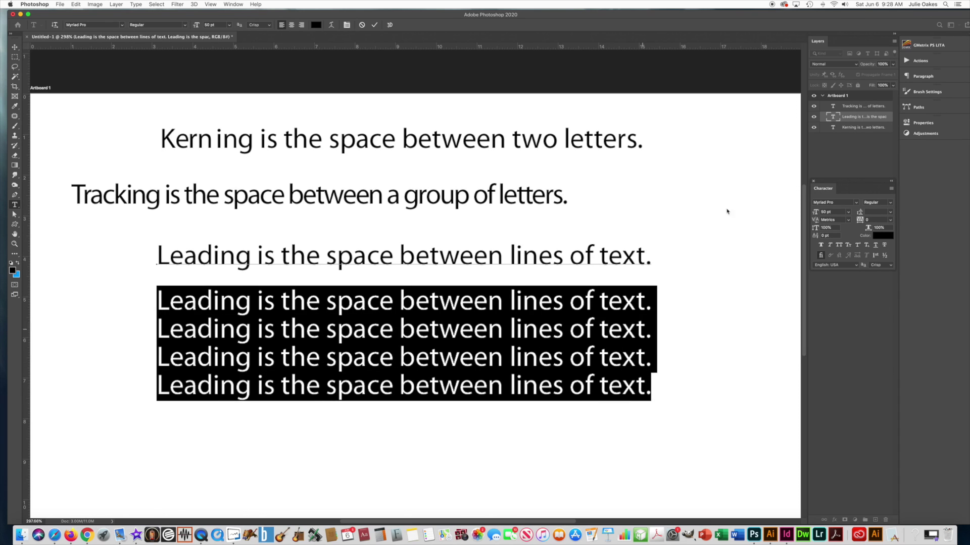
pyautogui.click(871, 212)
pyautogui.moveTo(158, 333); pyautogui.dragTo(738, 379)
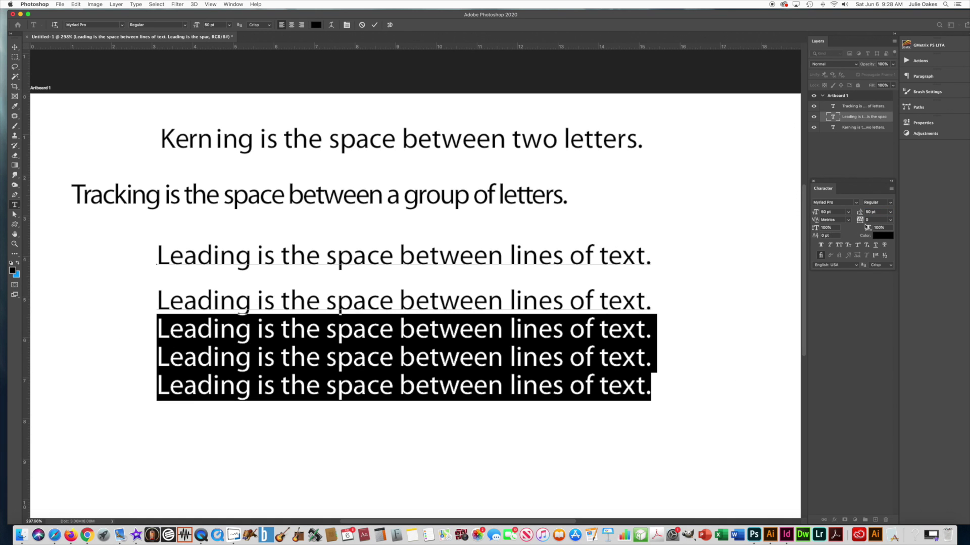
pyautogui.click(872, 213)
pyautogui.write('0')
pyautogui.press('Return')
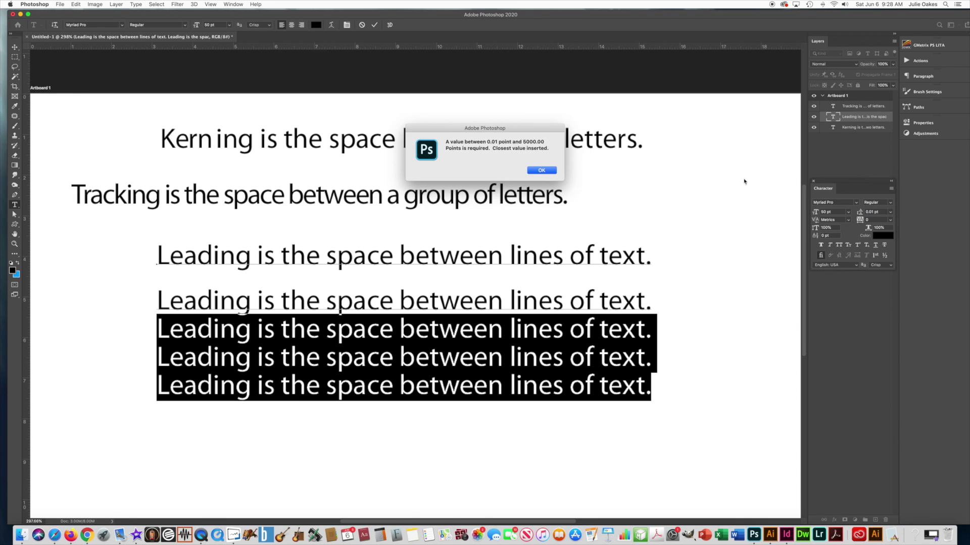
pyautogui.click(531, 174)
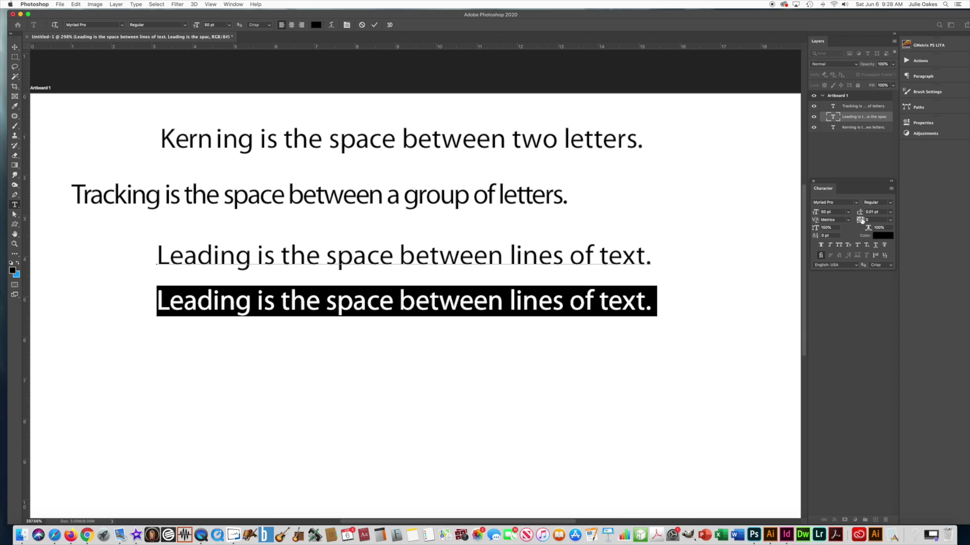
# Step: Set the leading of the last three lines of the leading text to 55 pt and commit the edit
pyautogui.click(879, 212)
pyautogui.write('55')
pyautogui.press('Return')
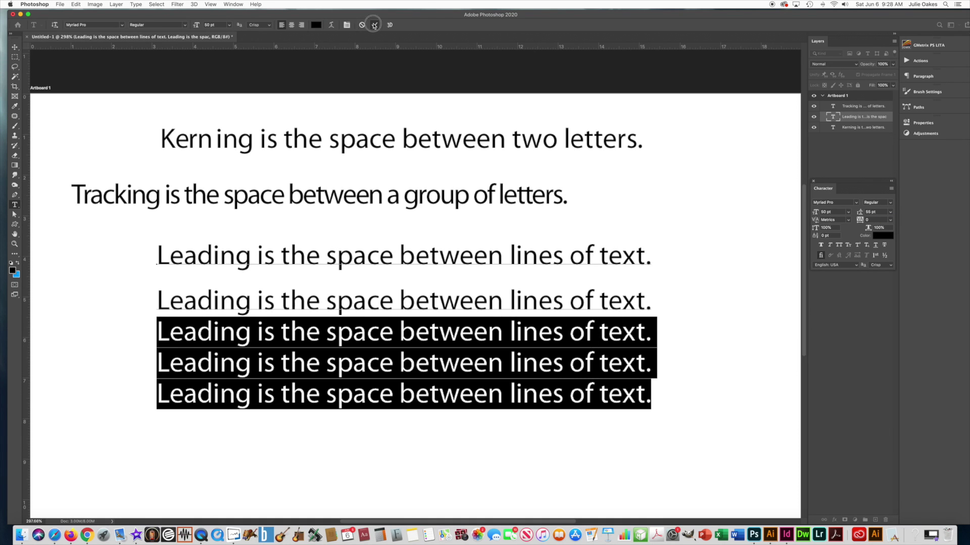
pyautogui.click(375, 25)
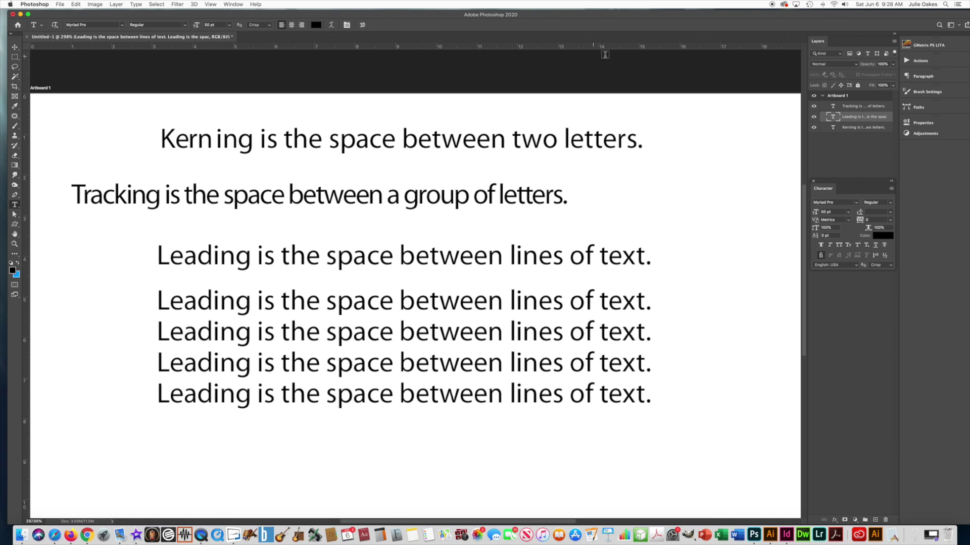
# Step: Move the tracking sentence so that its left edge lines up with the start of the leading lines
pyautogui.click(850, 109)
pyautogui.press('v')
pyautogui.moveTo(290, 198); pyautogui.dragTo(377, 197)
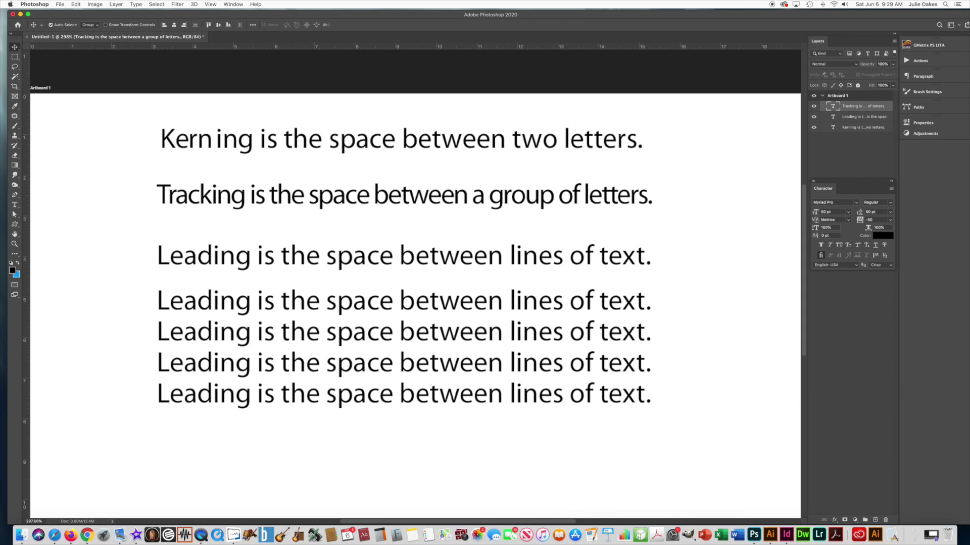
# Step: Set the word "Kerning" in the first sentence to the Bold style of Myriad Pro
pyautogui.click(847, 128)
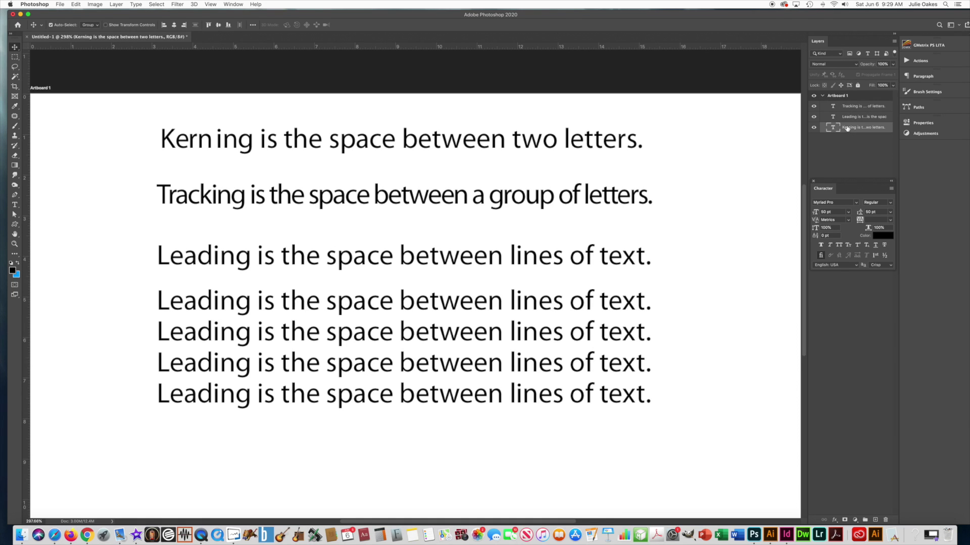
pyautogui.click(16, 205)
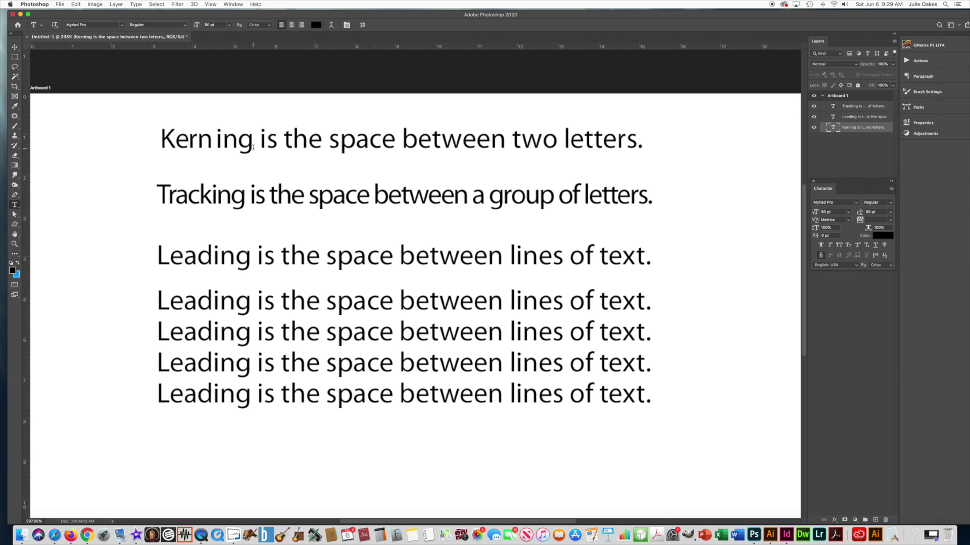
pyautogui.moveTo(251, 147); pyautogui.dragTo(162, 146)
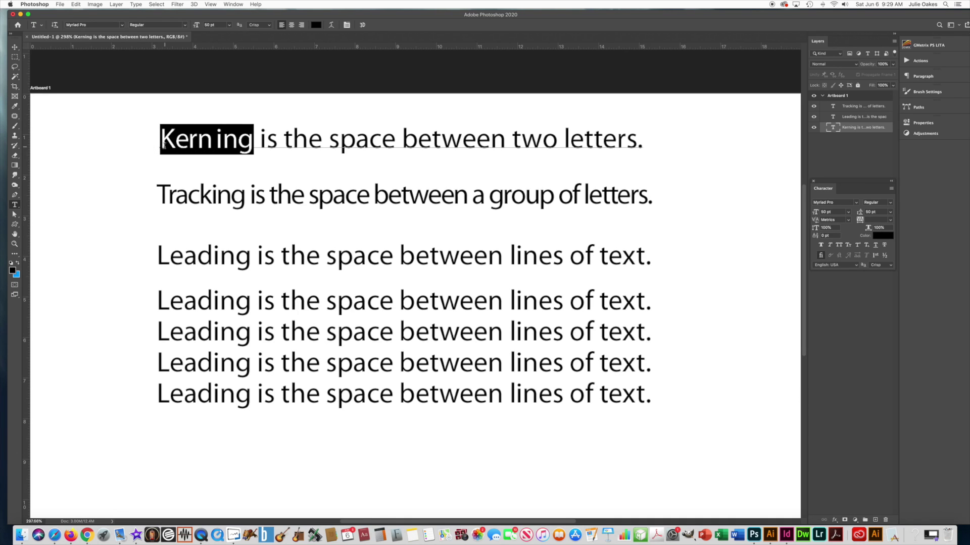
pyautogui.click(891, 207)
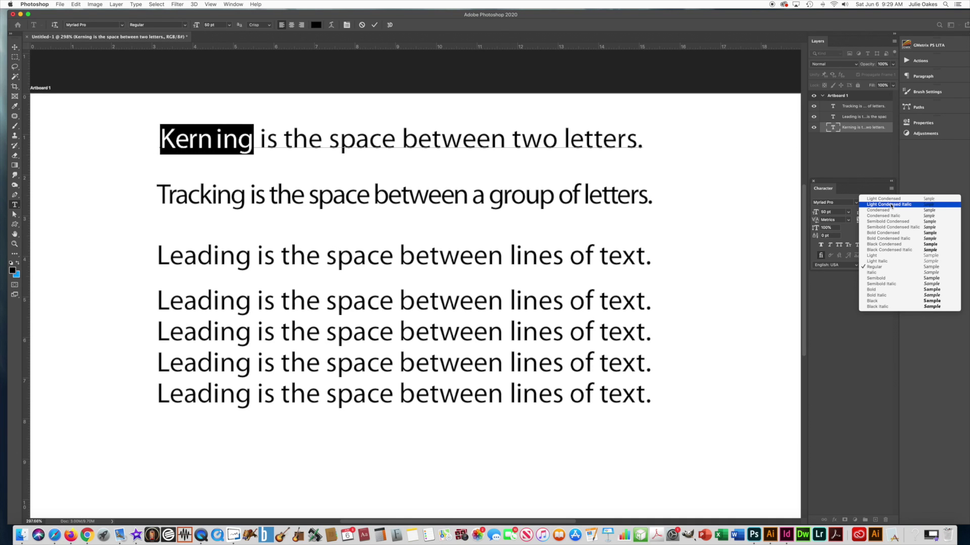
pyautogui.click(874, 289)
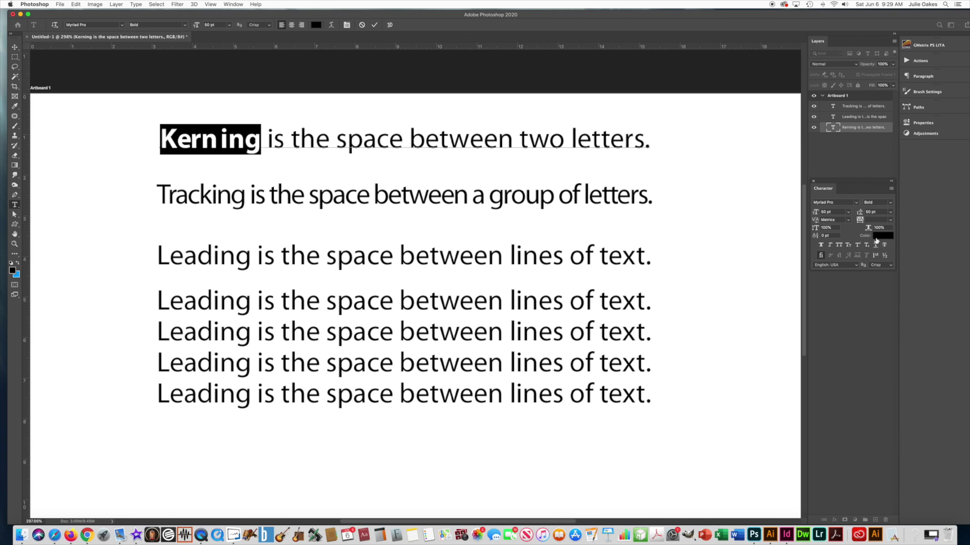
# Step: Color the word "Kerning" pure red (ff0000) and commit the text edit
pyautogui.click(879, 239)
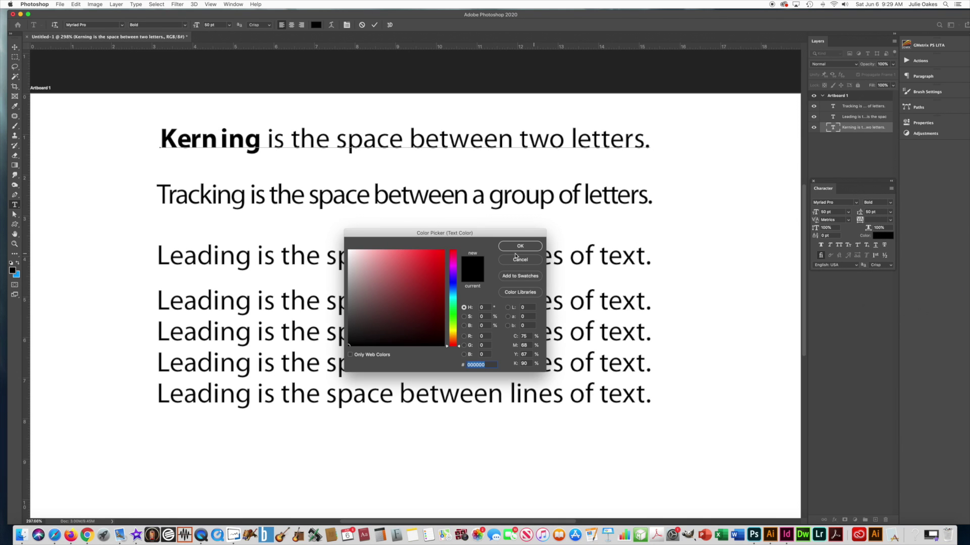
pyautogui.click(448, 250)
pyautogui.moveTo(448, 250); pyautogui.dragTo(445, 248)
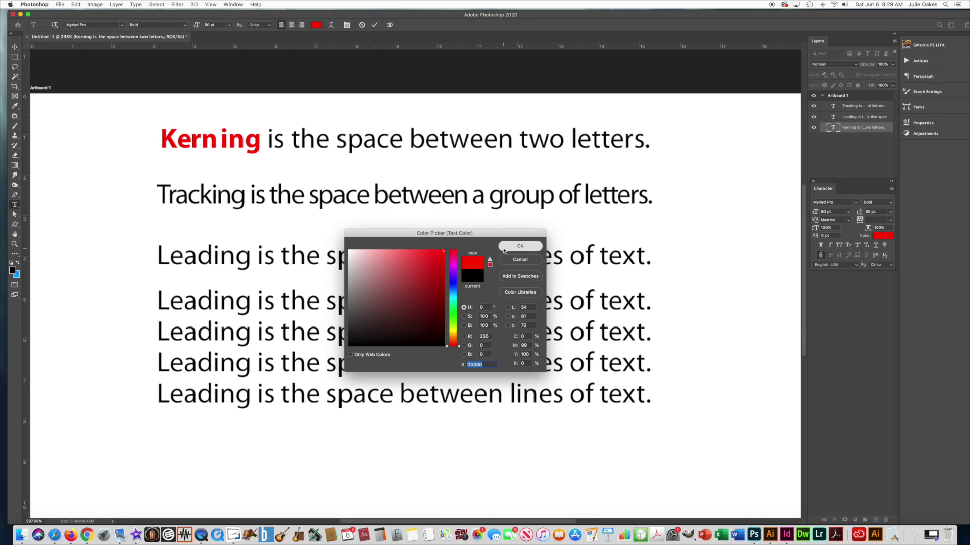
pyautogui.click(504, 250)
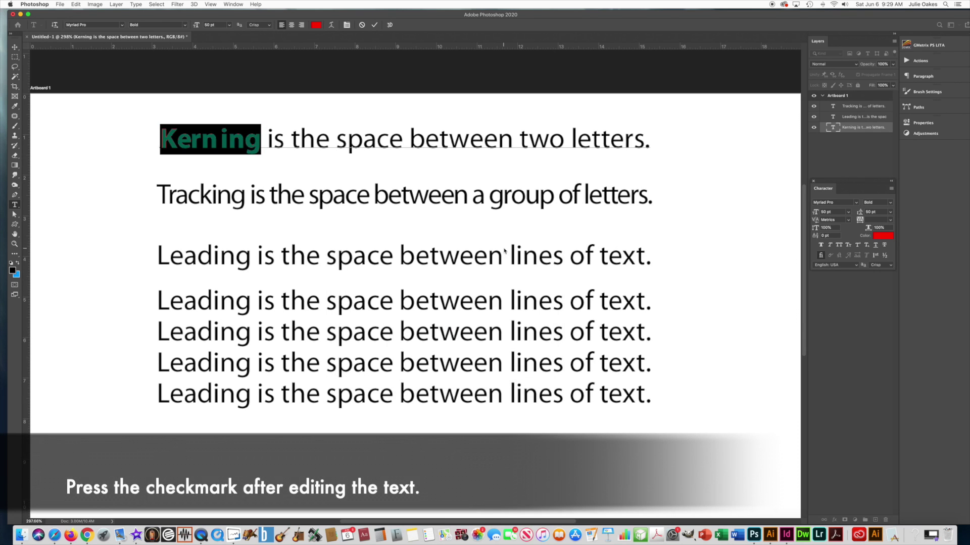
pyautogui.click(374, 24)
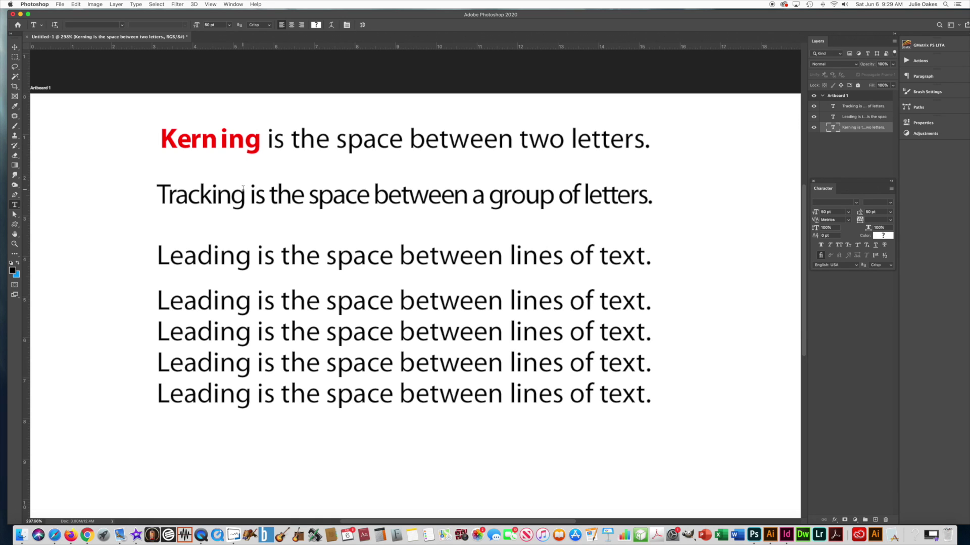
# Step: Set the word "Tracking" in the second sentence to the Bold style of Myriad Pro
pyautogui.click(845, 107)
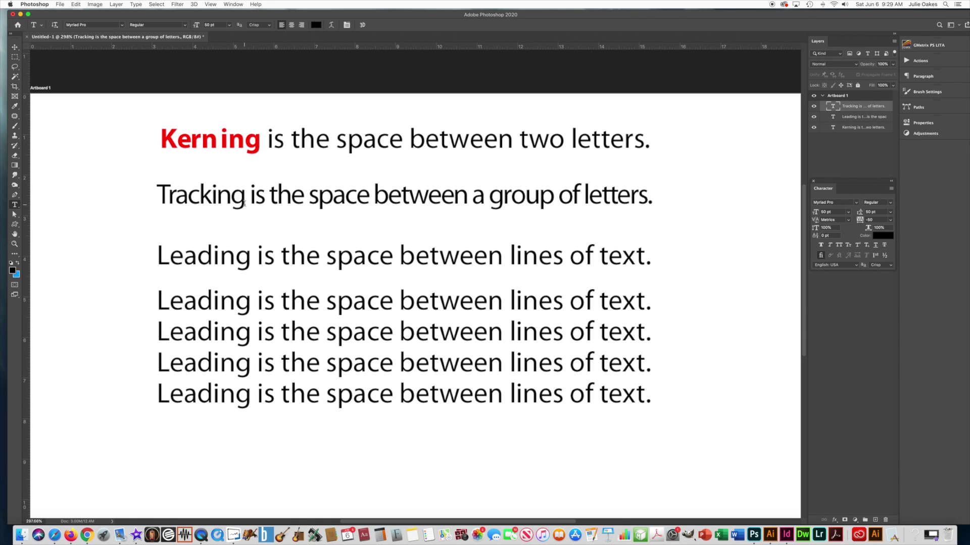
pyautogui.moveTo(244, 203); pyautogui.dragTo(153, 202)
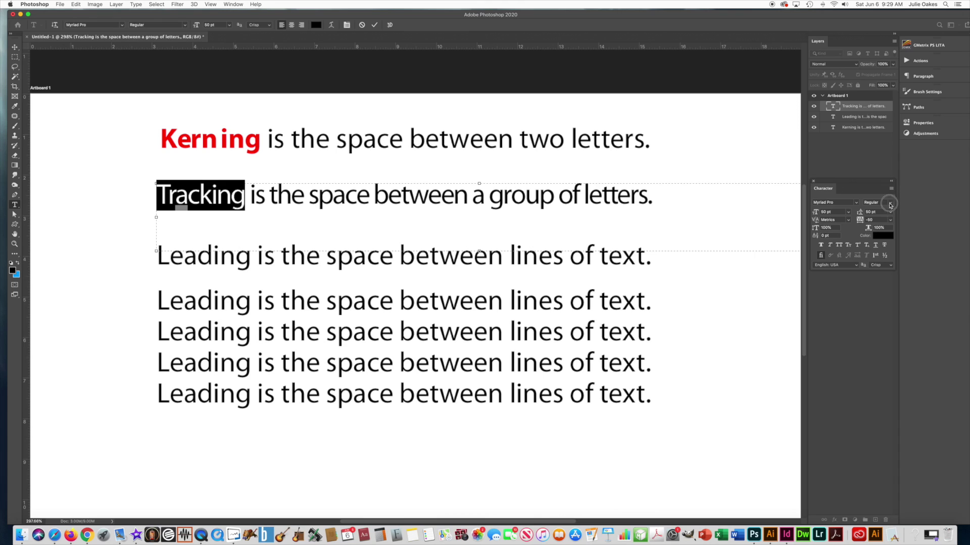
pyautogui.click(886, 203)
pyautogui.click(871, 292)
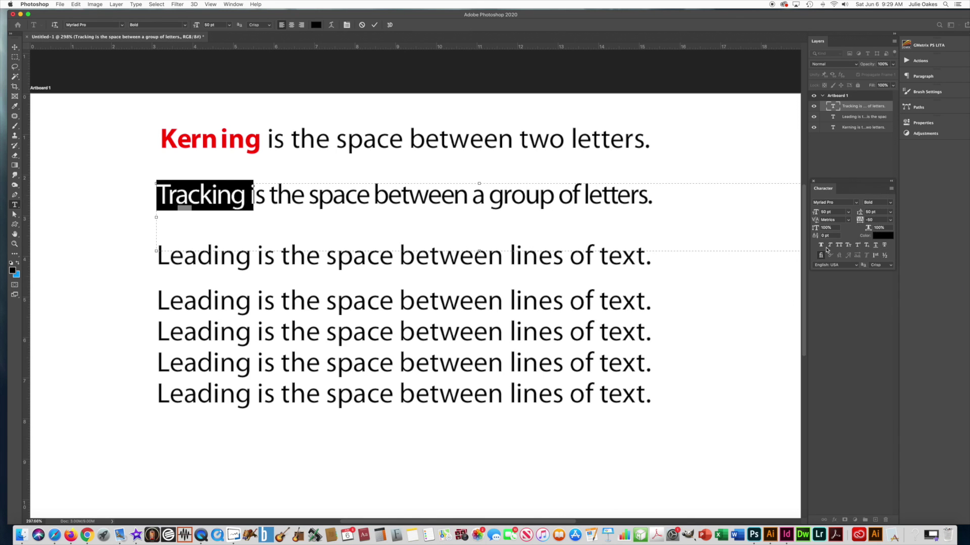
# Step: Color the word "Tracking" bright blue and commit the text edit
pyautogui.click(878, 236)
pyautogui.click(453, 284)
pyautogui.moveTo(426, 266)
pyautogui.mouseDown()
pyautogui.moveTo(444, 247)
pyautogui.moveTo(434, 259)
pyautogui.moveTo(378, 256)
pyautogui.moveTo(397, 262)
pyautogui.moveTo(449, 248)
pyautogui.mouseUp()
pyautogui.click(515, 245)
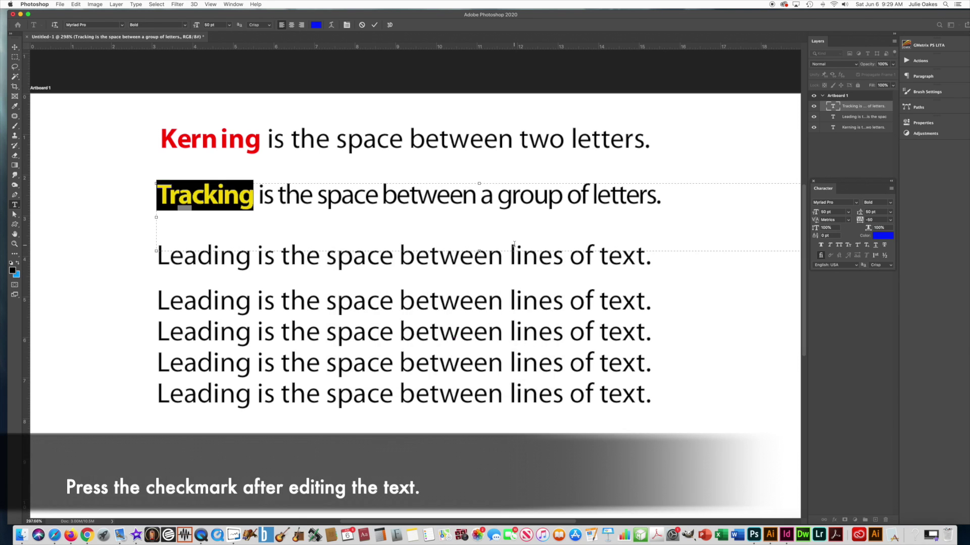
pyautogui.click(375, 24)
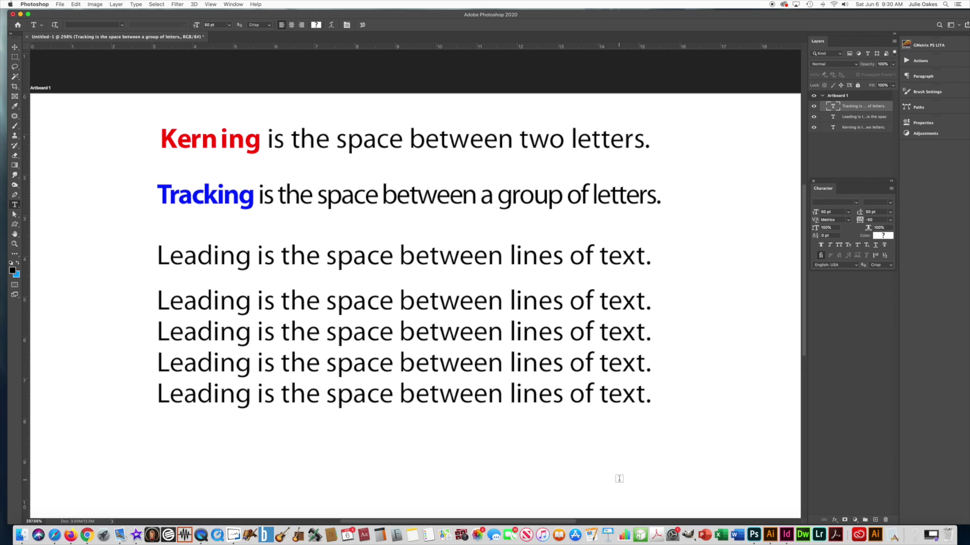
# Step: Add a small text box in the empty area below the leading lines, enter the author's name, and commit it
pyautogui.moveTo(588, 465); pyautogui.dragTo(767, 498)
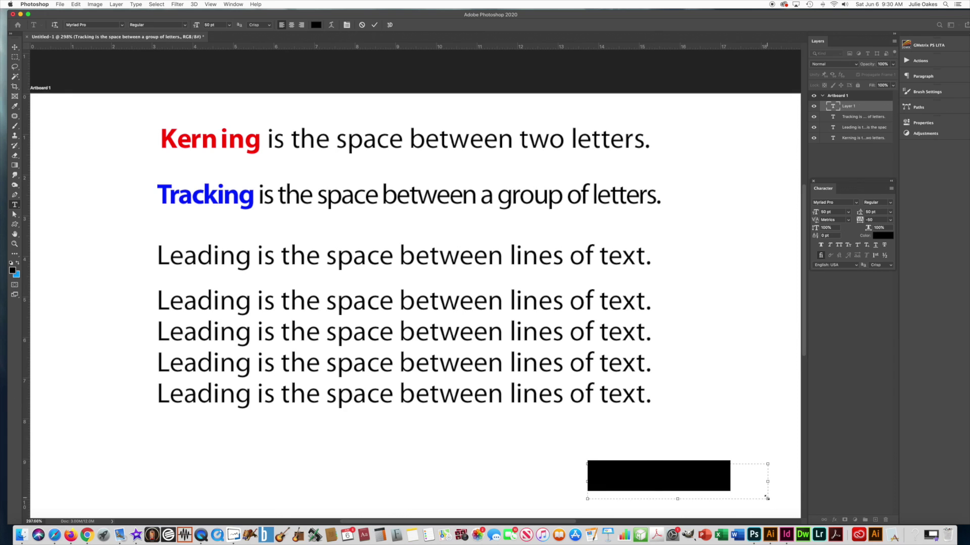
pyautogui.hscroll(-4, 767, 498)
pyautogui.scroll(3, 767, 498)
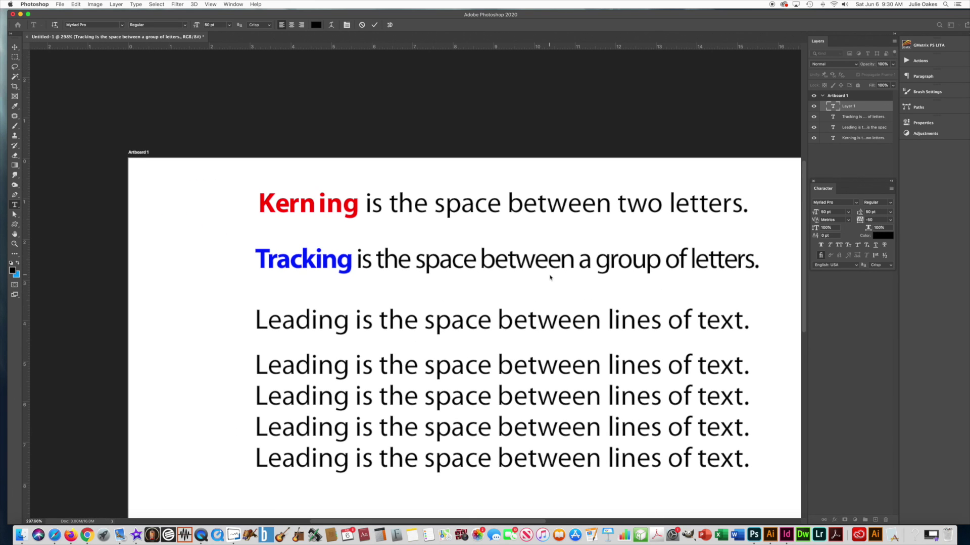
pyautogui.scroll(-3, 550, 278)
pyautogui.hscroll(4, 550, 278)
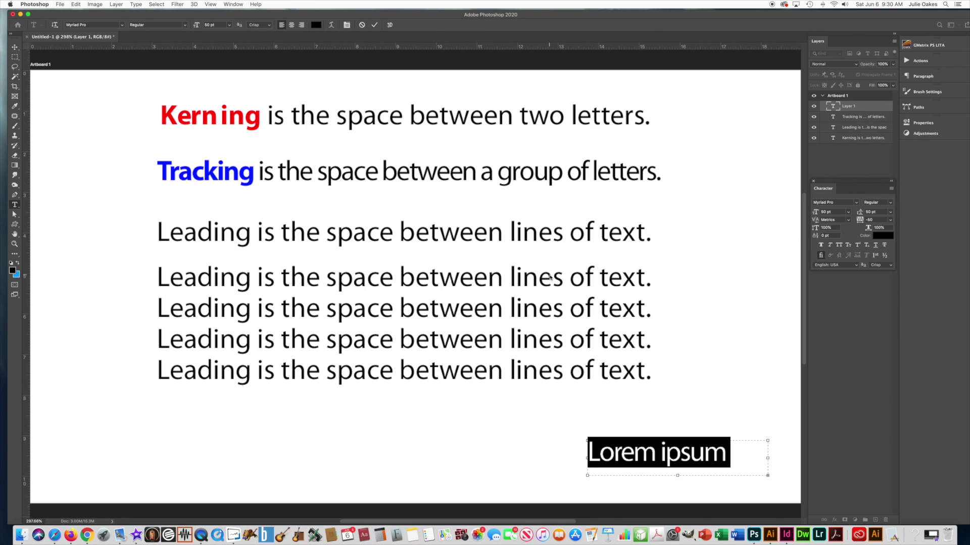
pyautogui.write('M')
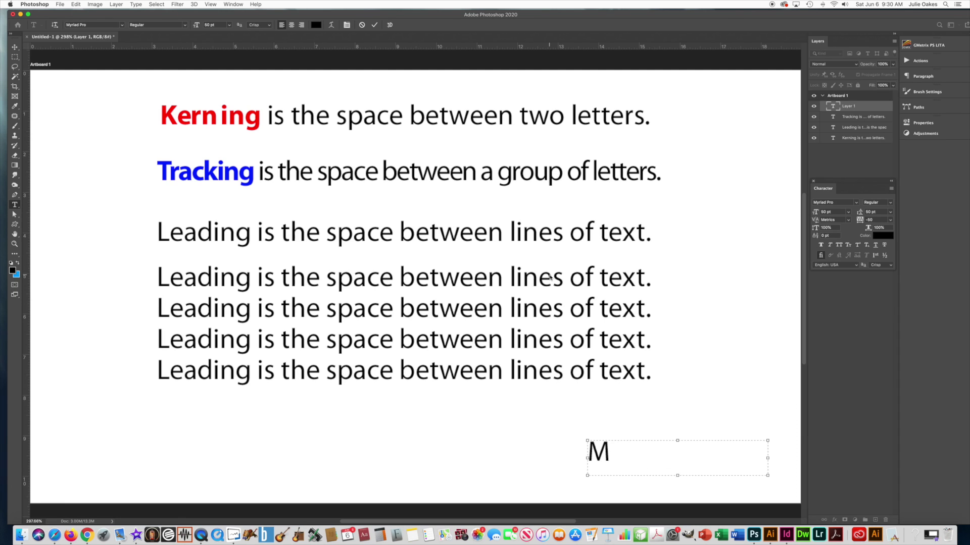
pyautogui.write('rs. Oakes')
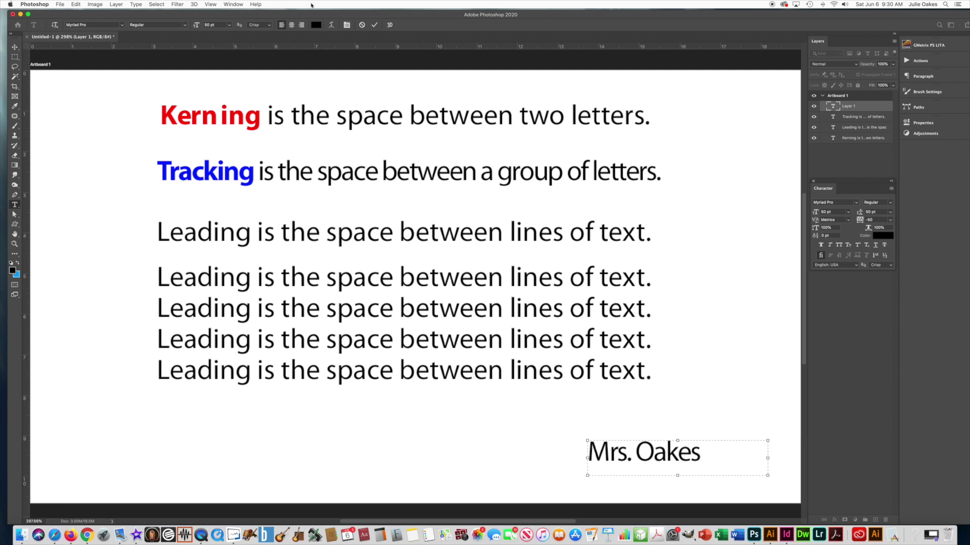
pyautogui.click(376, 26)
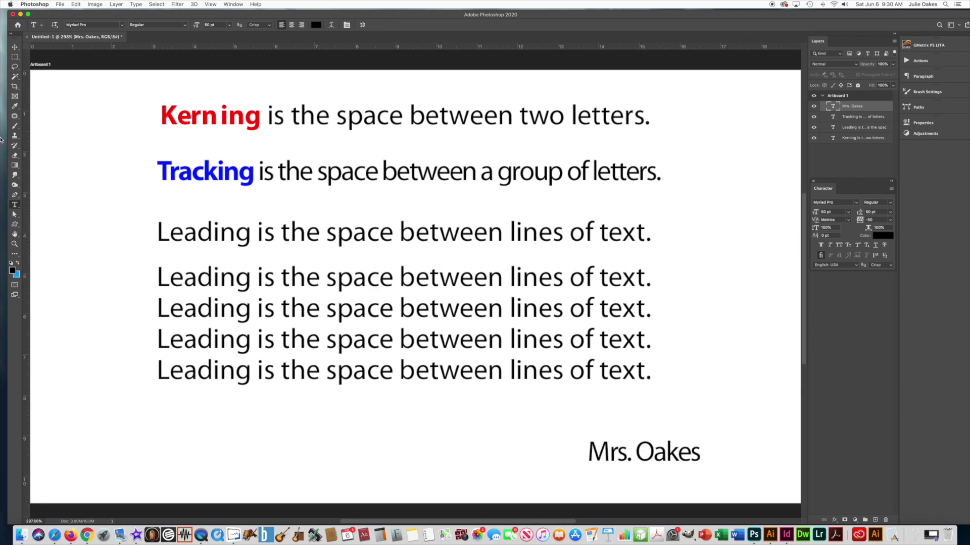
# Step: Move the author's name text into the lower-right corner of the artboard
pyautogui.click(14, 47)
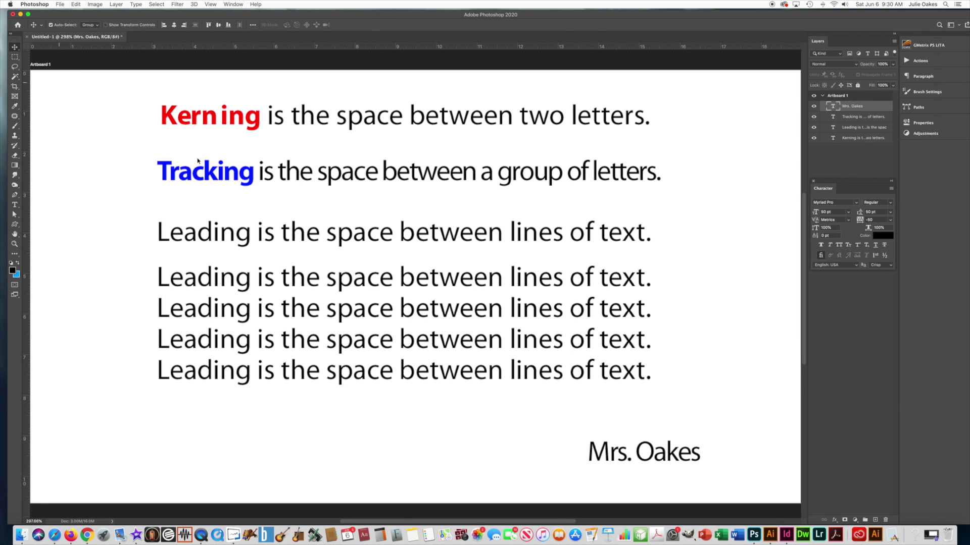
pyautogui.moveTo(631, 462); pyautogui.dragTo(710, 488)
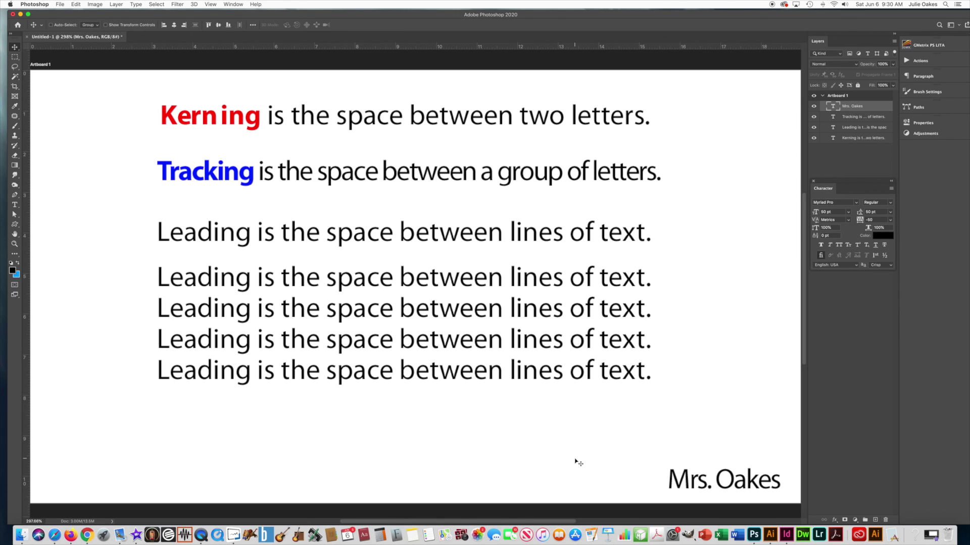
pyautogui.press('super+minus')
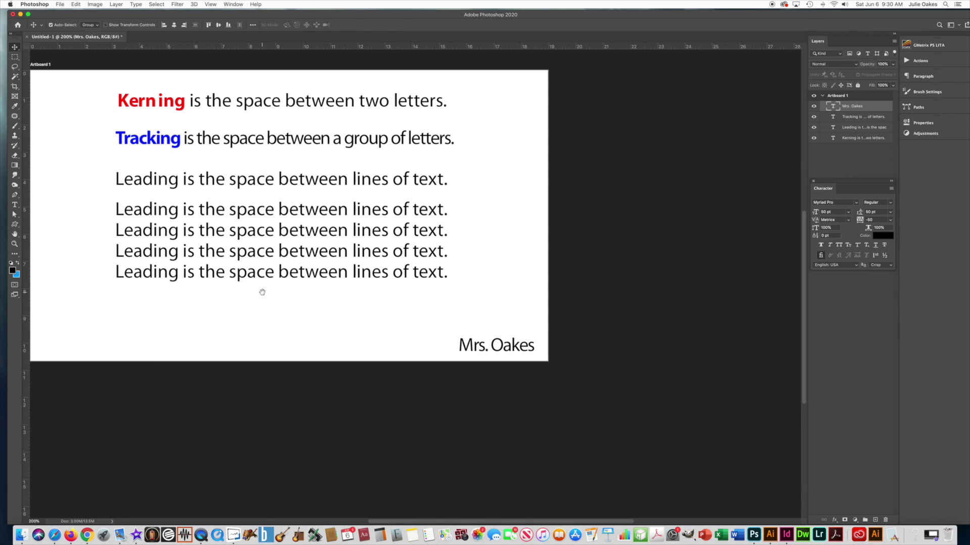
pyautogui.moveTo(255, 302); pyautogui.dragTo(387, 392)
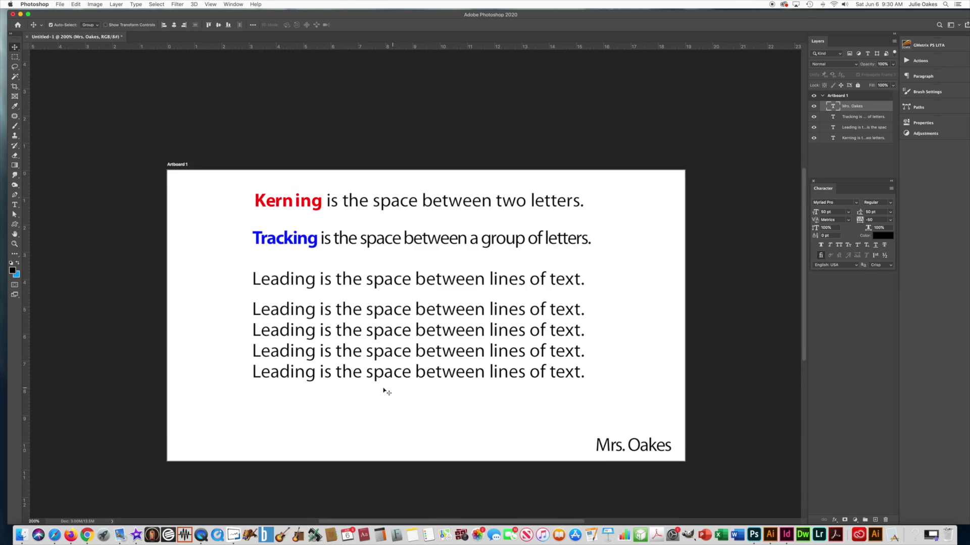
pyautogui.moveTo(394, 427); pyautogui.dragTo(350, 340)
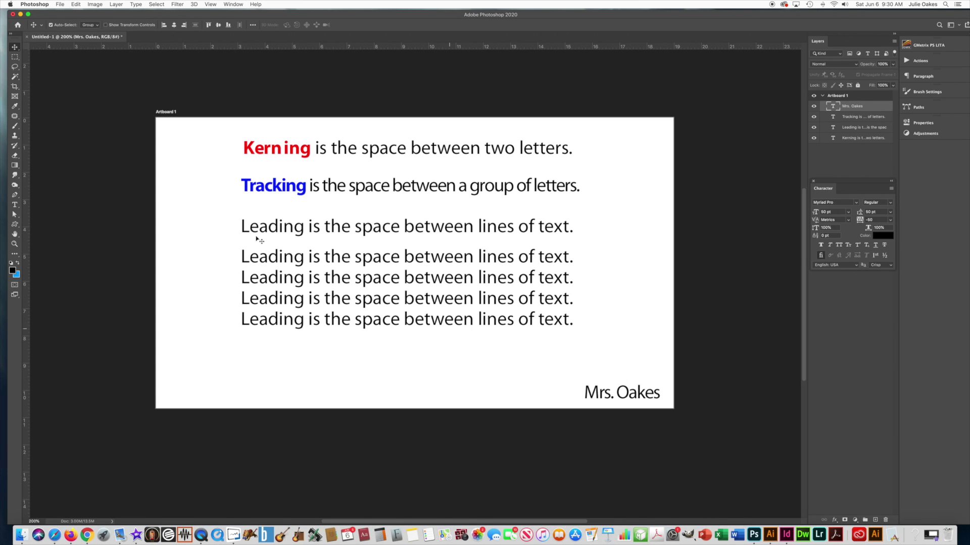
# Step: Save the document in Photoshop format in the Desktop's ASSIGNMENTS folder, named "Assign2-" followed by the author's name, with layers kept
pyautogui.click(59, 4)
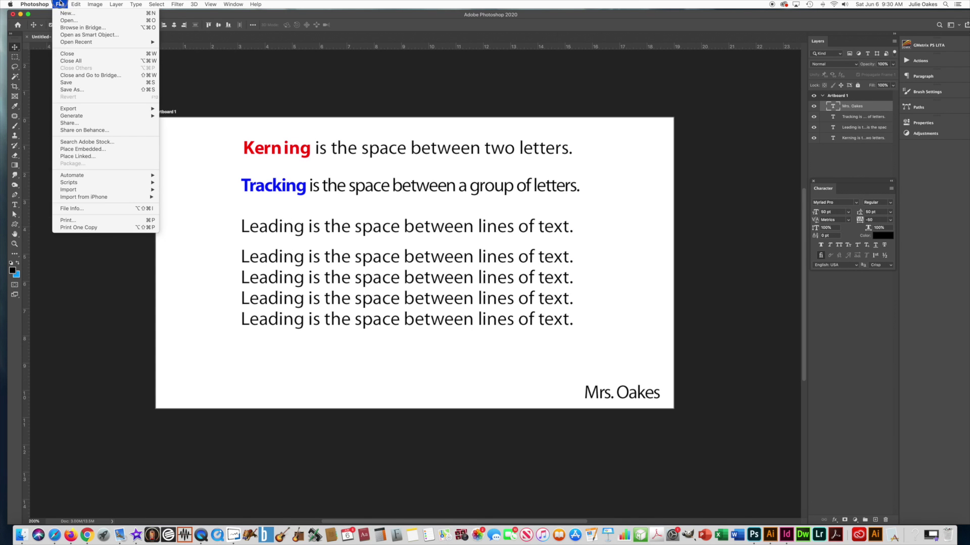
pyautogui.click(78, 83)
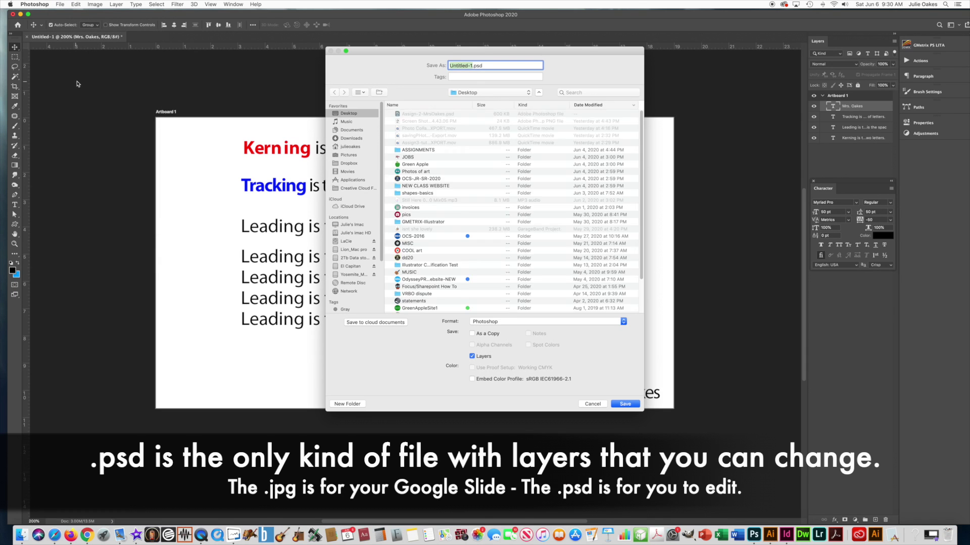
pyautogui.doubleClick(412, 143)
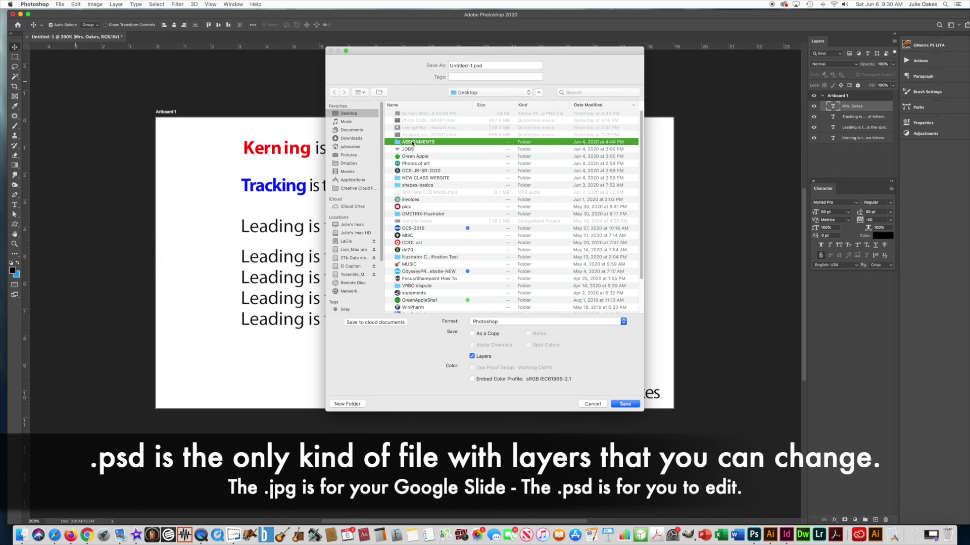
pyautogui.moveTo(486, 65); pyautogui.dragTo(427, 63)
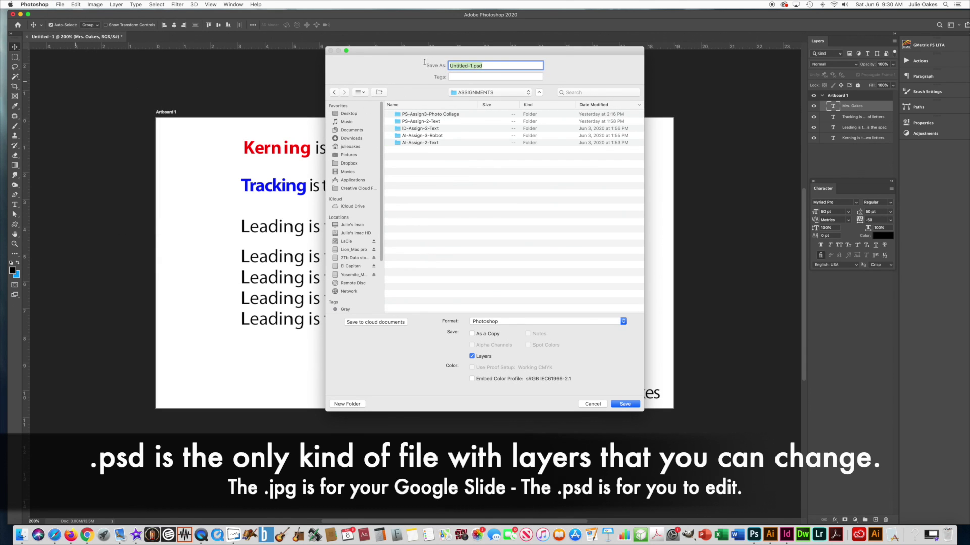
pyautogui.write('Assing')
pyautogui.press('BackSpace')
pyautogui.press('BackSpace')
pyautogui.write('gn2-MrsOakes.psd')
pyautogui.click(625, 404)
pyautogui.click(577, 263)
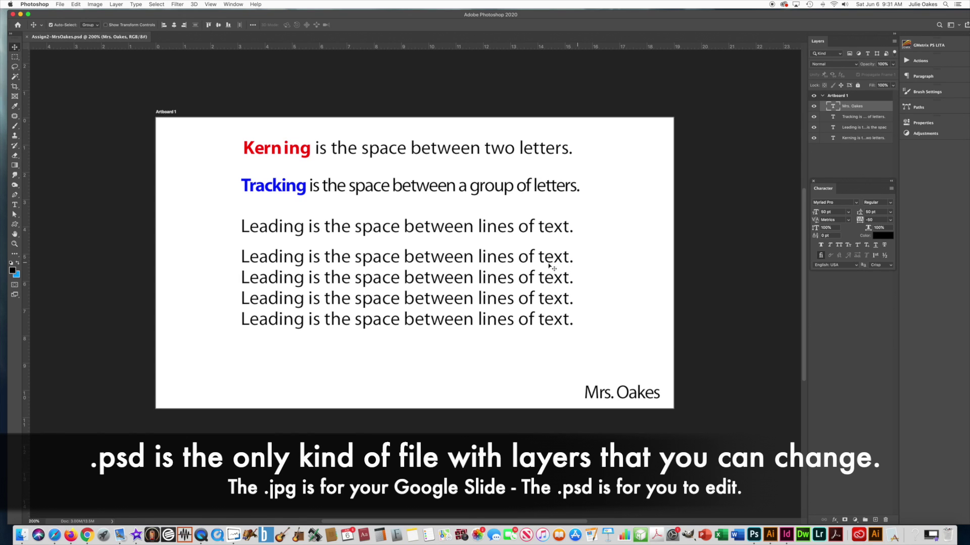
# Step: Save a JPEG version of the document under the same base name in the ASSIGNMENTS folder, accepting the offered JPEG options
pyautogui.click(60, 4)
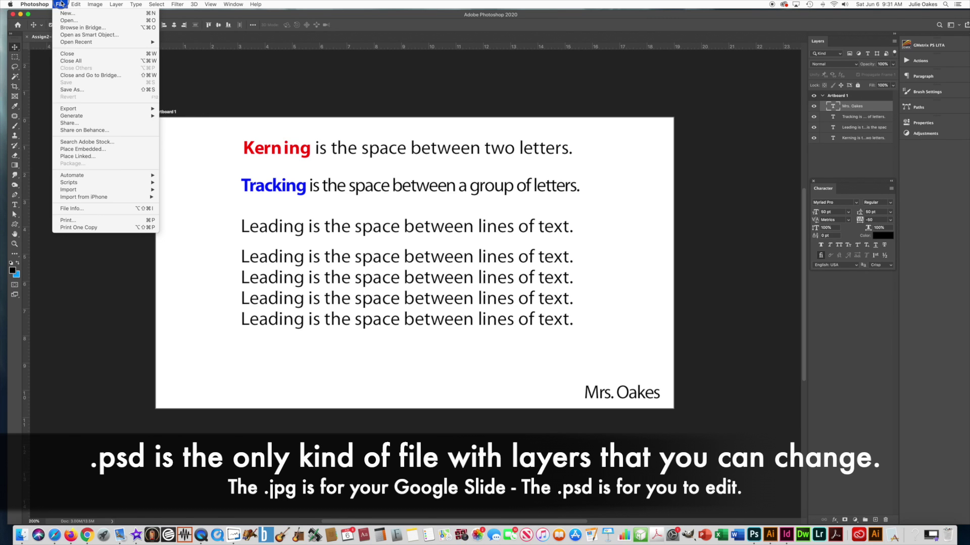
pyautogui.click(78, 90)
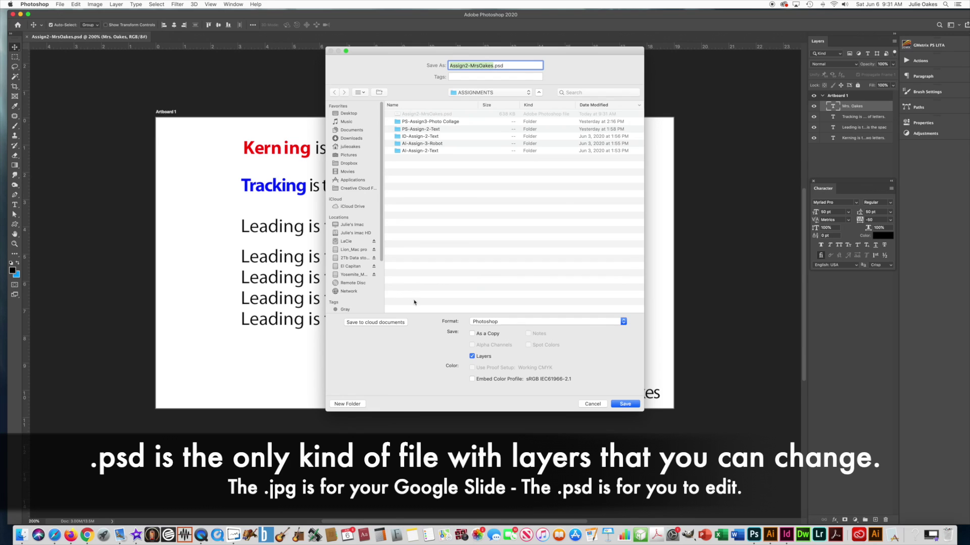
pyautogui.click(486, 323)
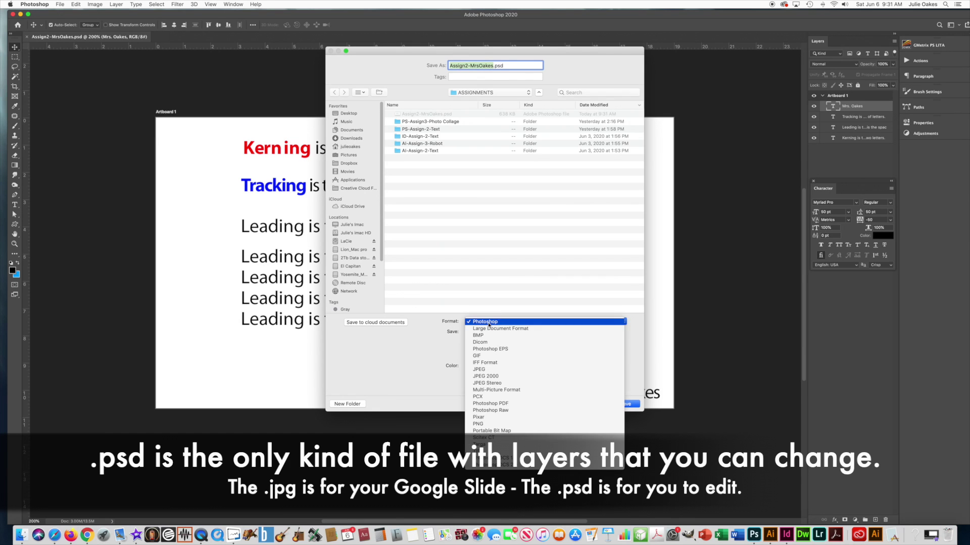
pyautogui.click(480, 370)
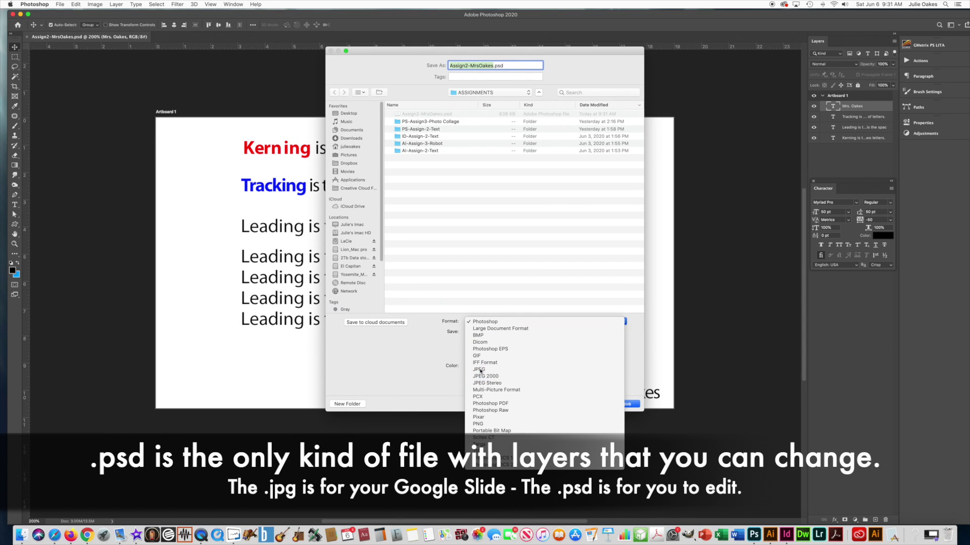
pyautogui.click(635, 407)
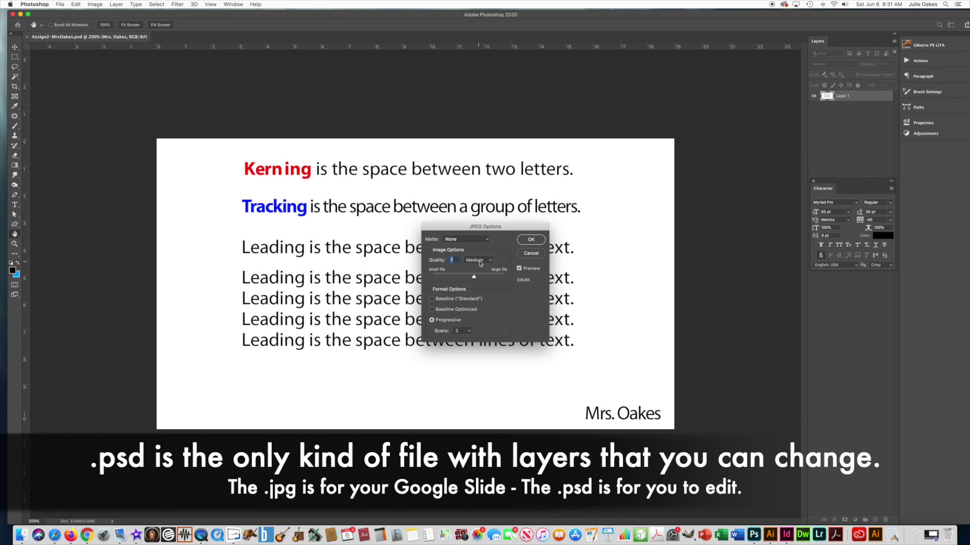
pyautogui.click(531, 241)
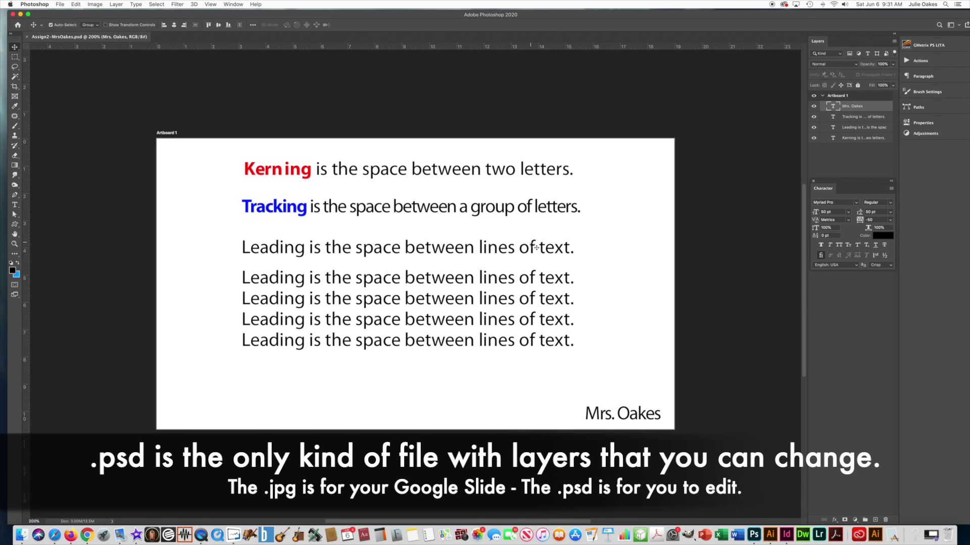